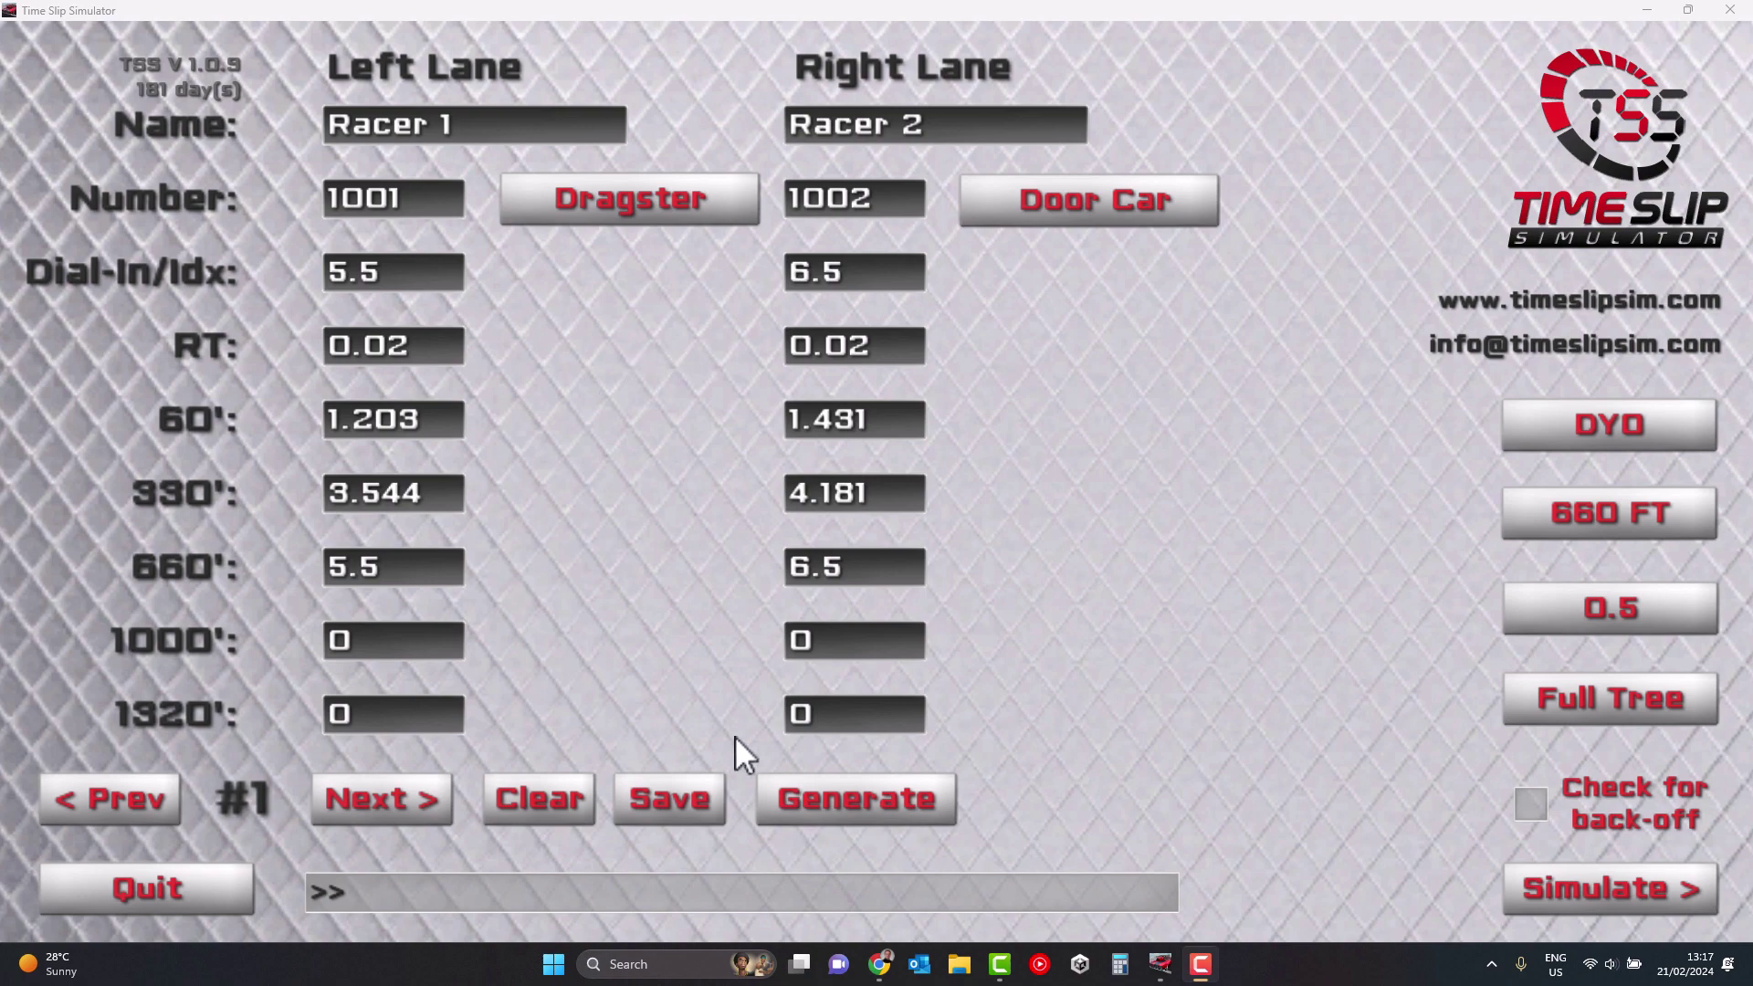
# Bring up the Generate Time Slip dialog for the dragster versus door car race.
pyautogui.click(858, 808)
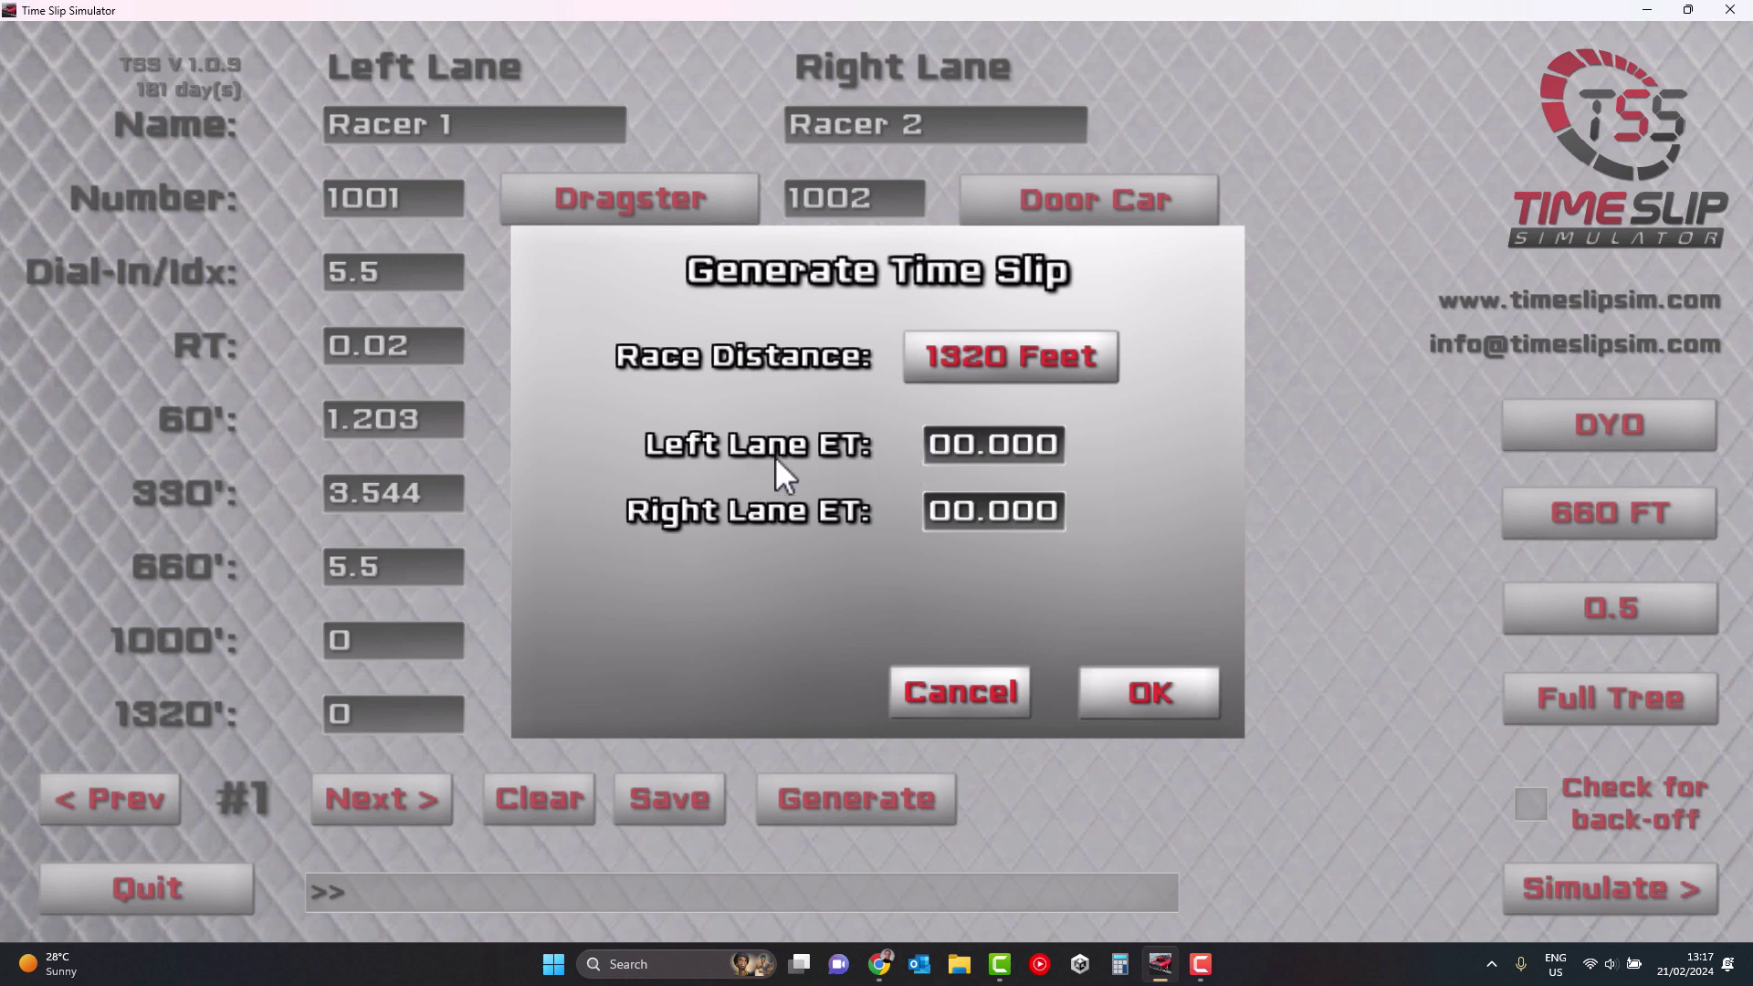
# Generate a 660 Feet slip with left lane ET 5.80 and right lane ET 6.38.
pyautogui.click(1052, 354)
pyautogui.click(1025, 494)
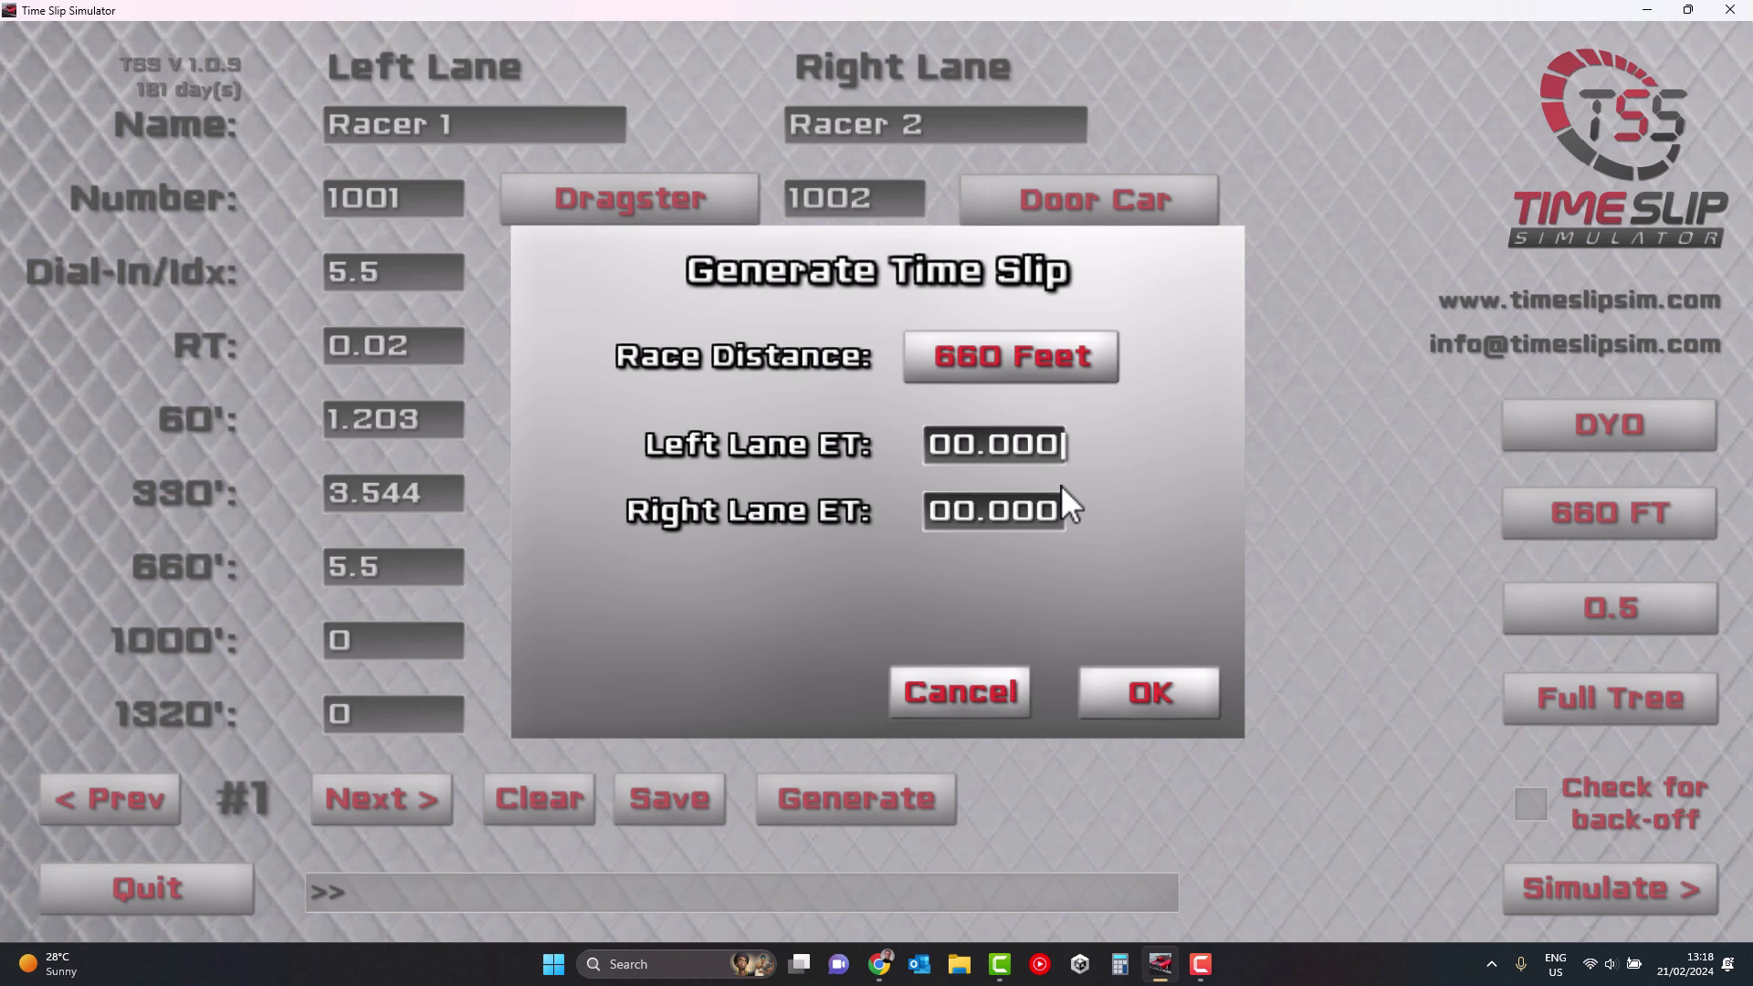
pyautogui.press('BackSpace')
pyautogui.press('BackSpace')
pyautogui.press('BackSpace')
pyautogui.press('BackSpace')
pyautogui.press('BackSpace')
pyautogui.press('BackSpace')
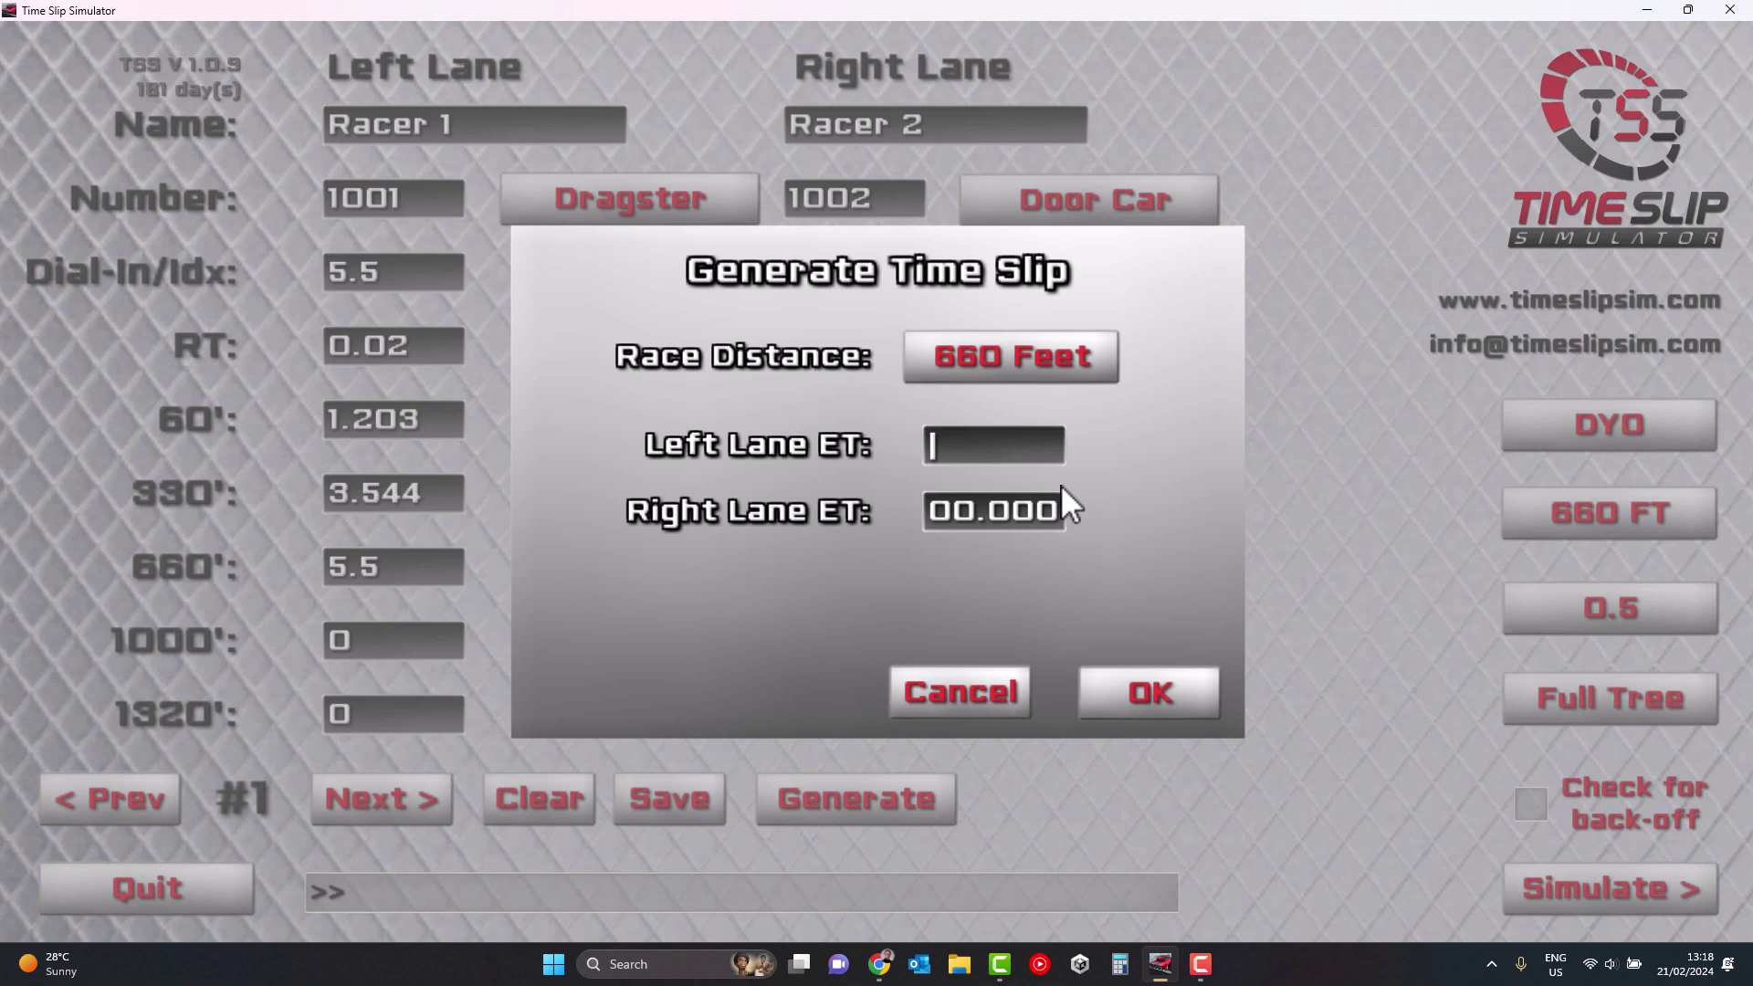
pyautogui.write('5.80')
pyautogui.click(1062, 516)
pyautogui.press('BackSpace')
pyautogui.press('BackSpace')
pyautogui.press('BackSpace')
pyautogui.press('BackSpace')
pyautogui.press('BackSpace')
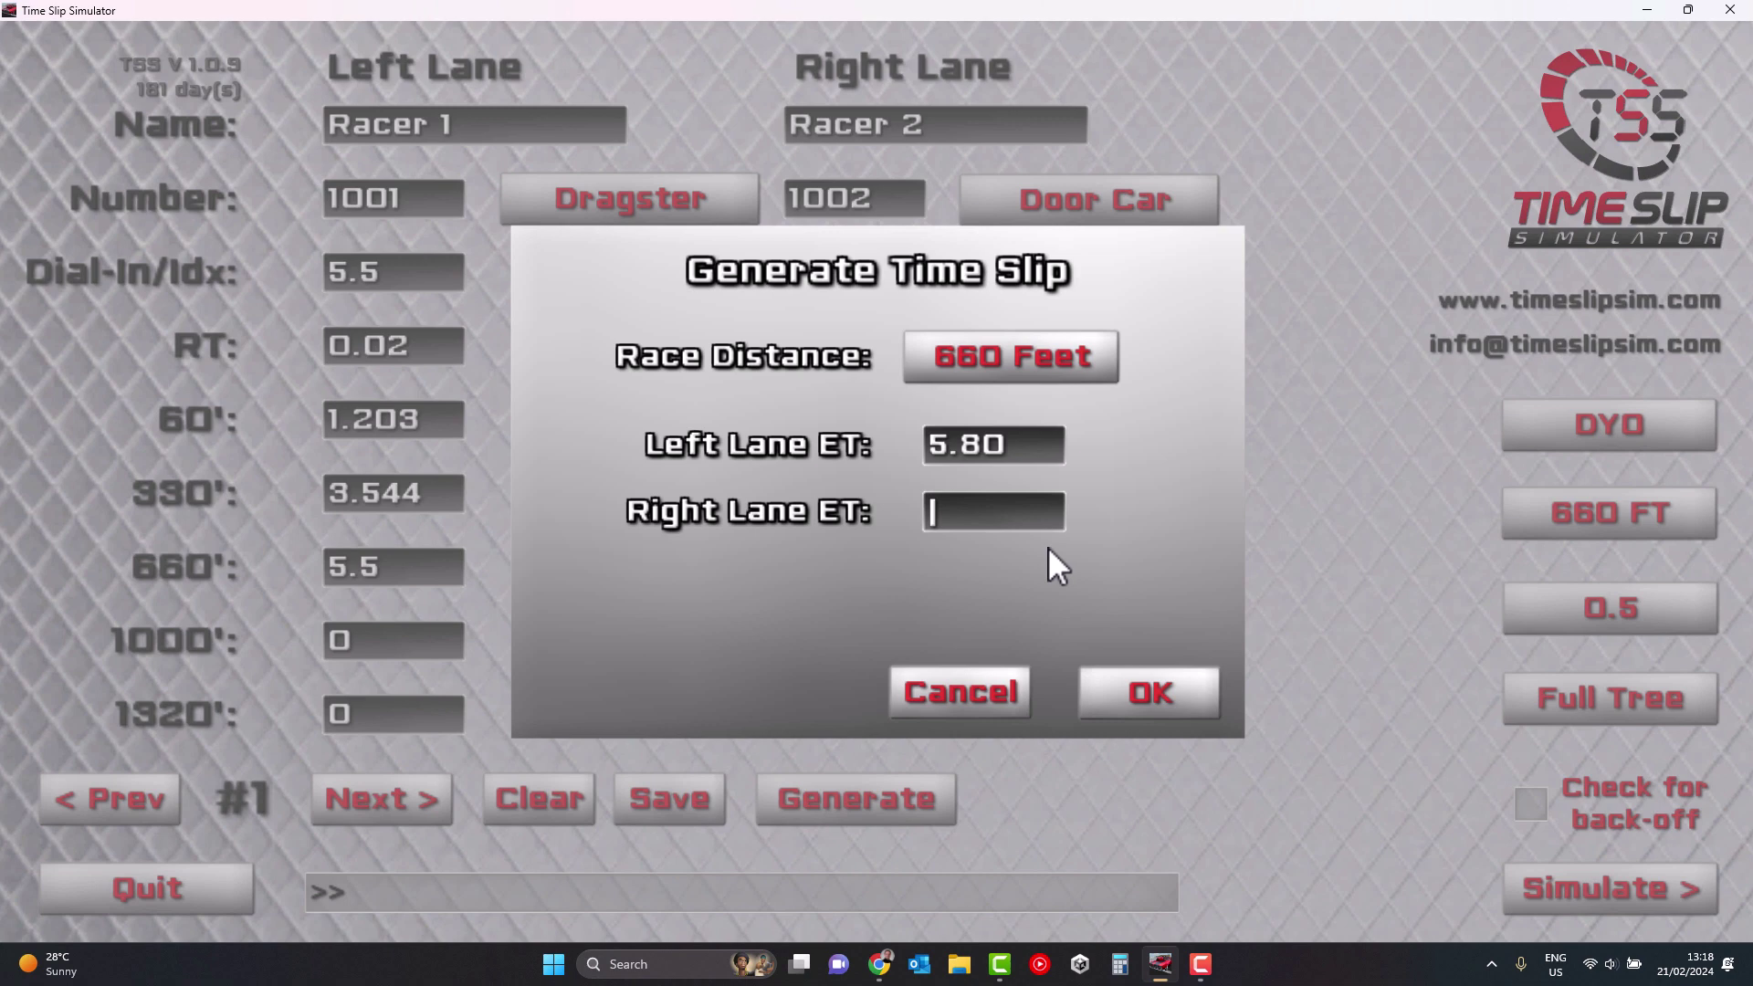
pyautogui.write('6.38')
pyautogui.click(1127, 699)
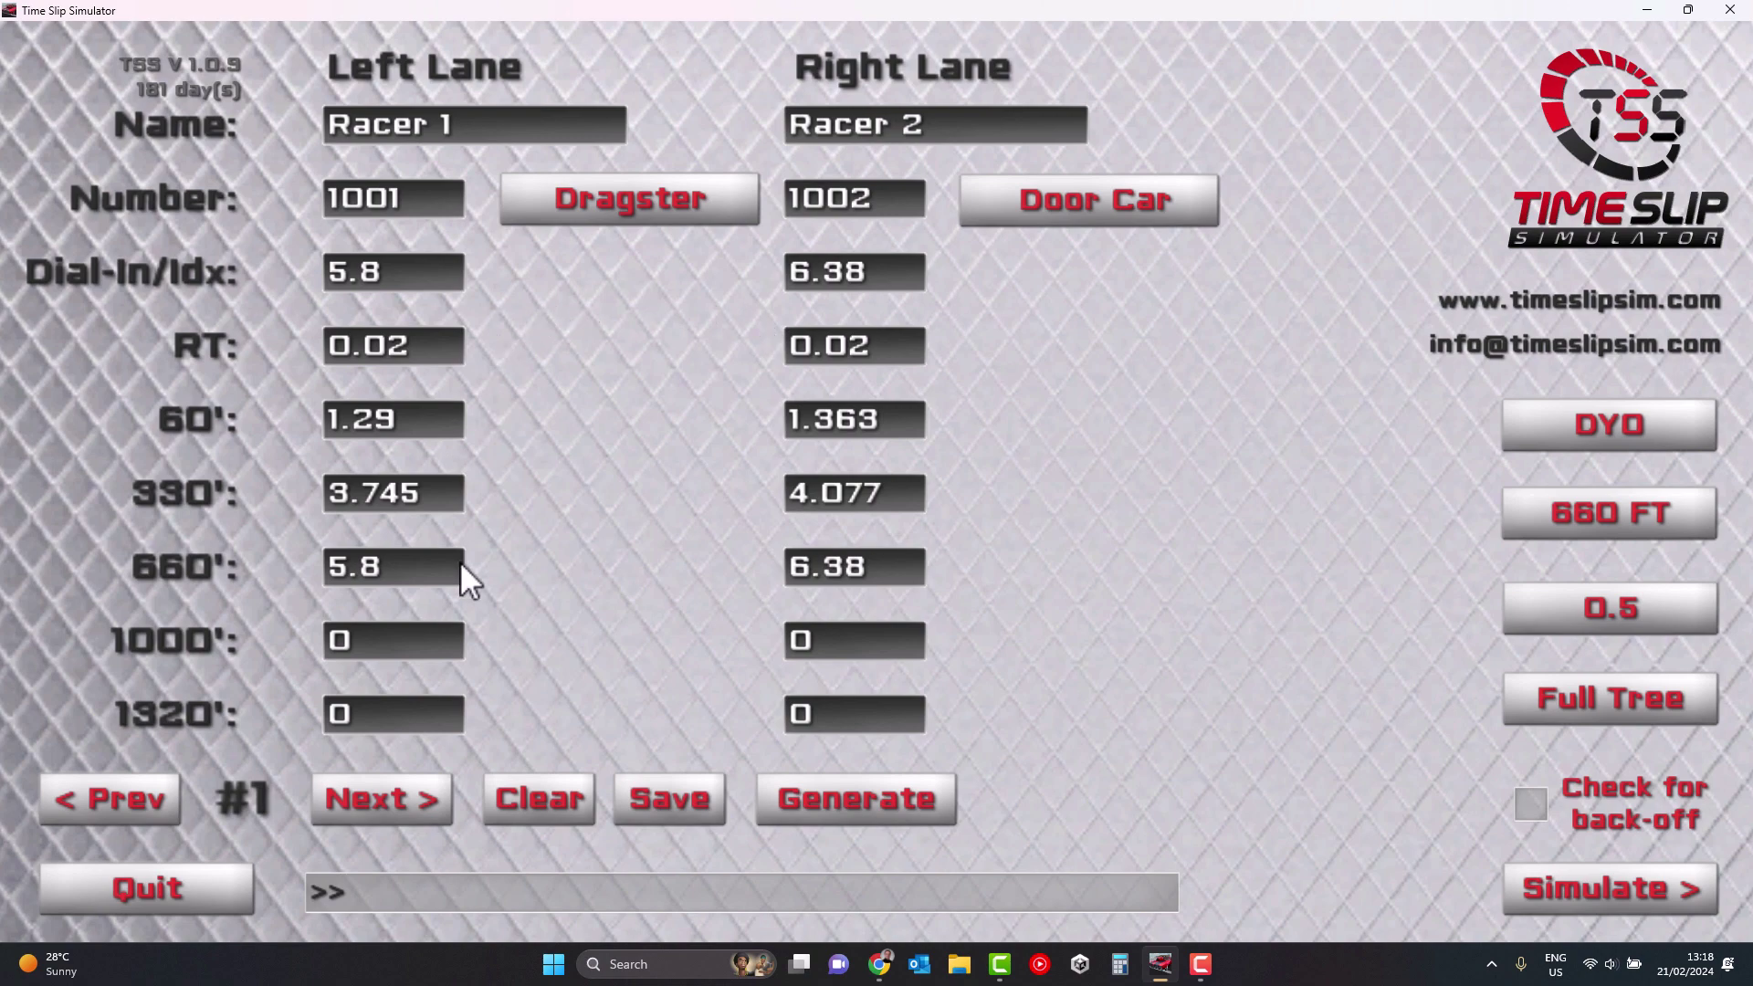
# Save the generated slip and launch the 3D drag race simulation.
pyautogui.click(1569, 898)
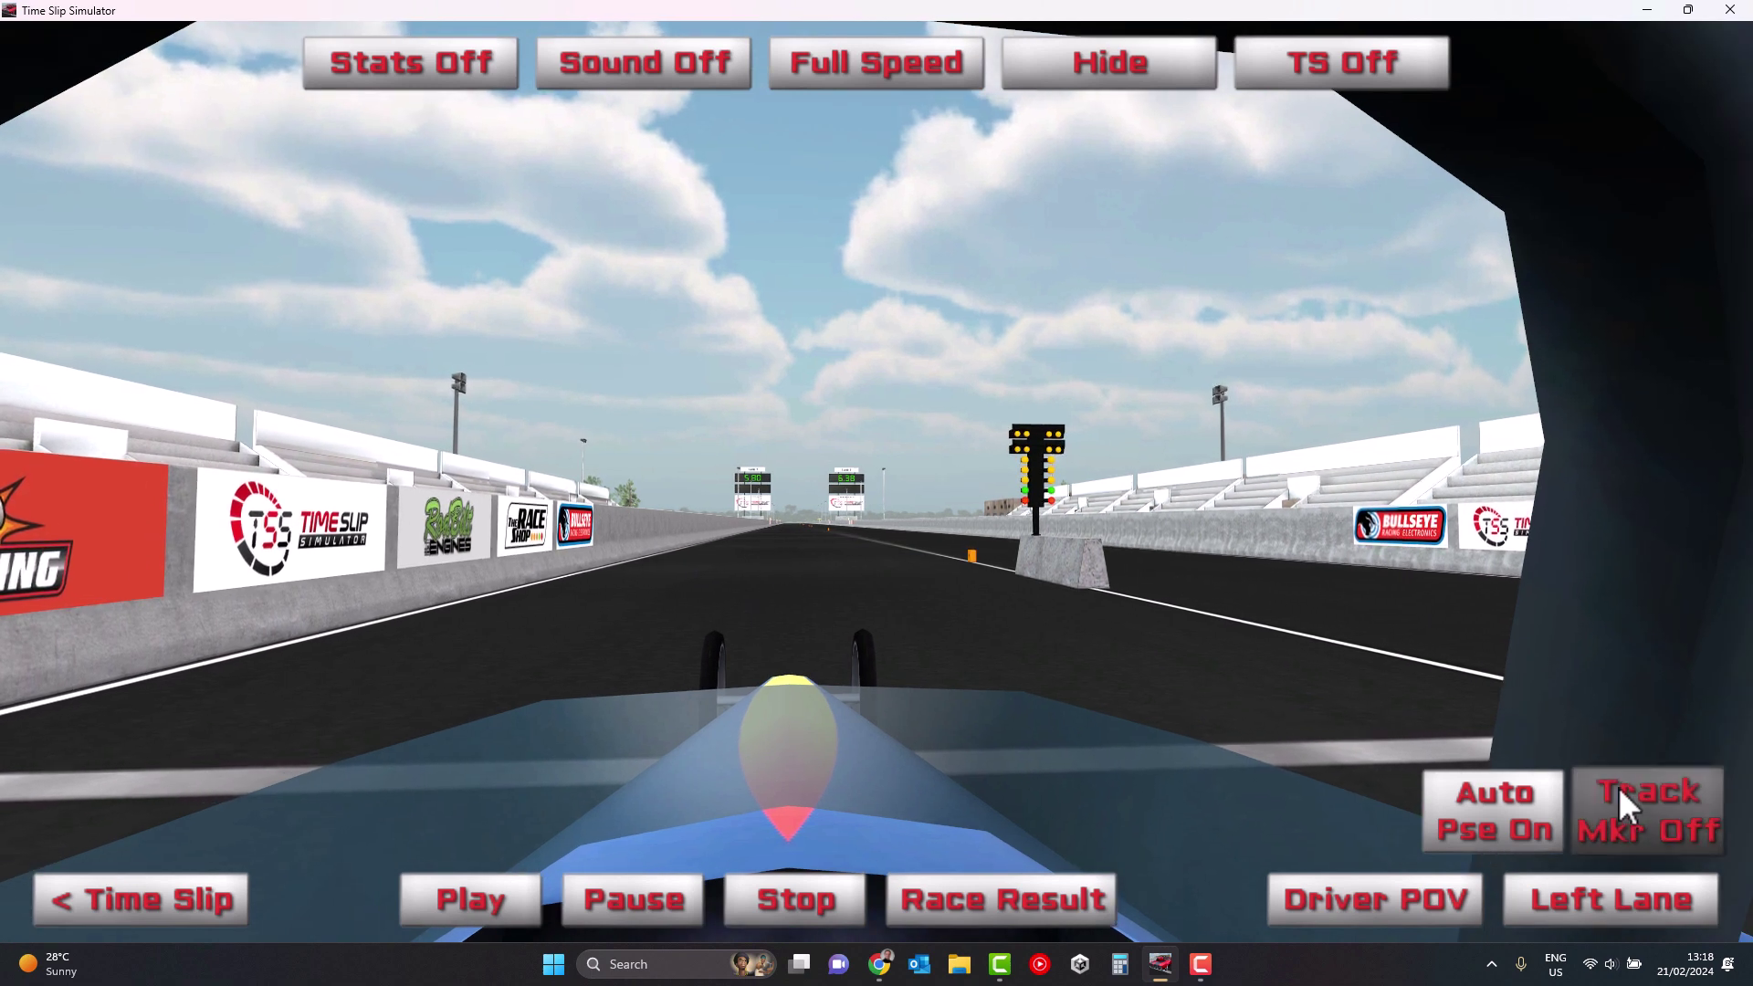
# Turn on track markers, angle the camera toward the door car, and set 1/4 Speed.
pyautogui.click(1632, 808)
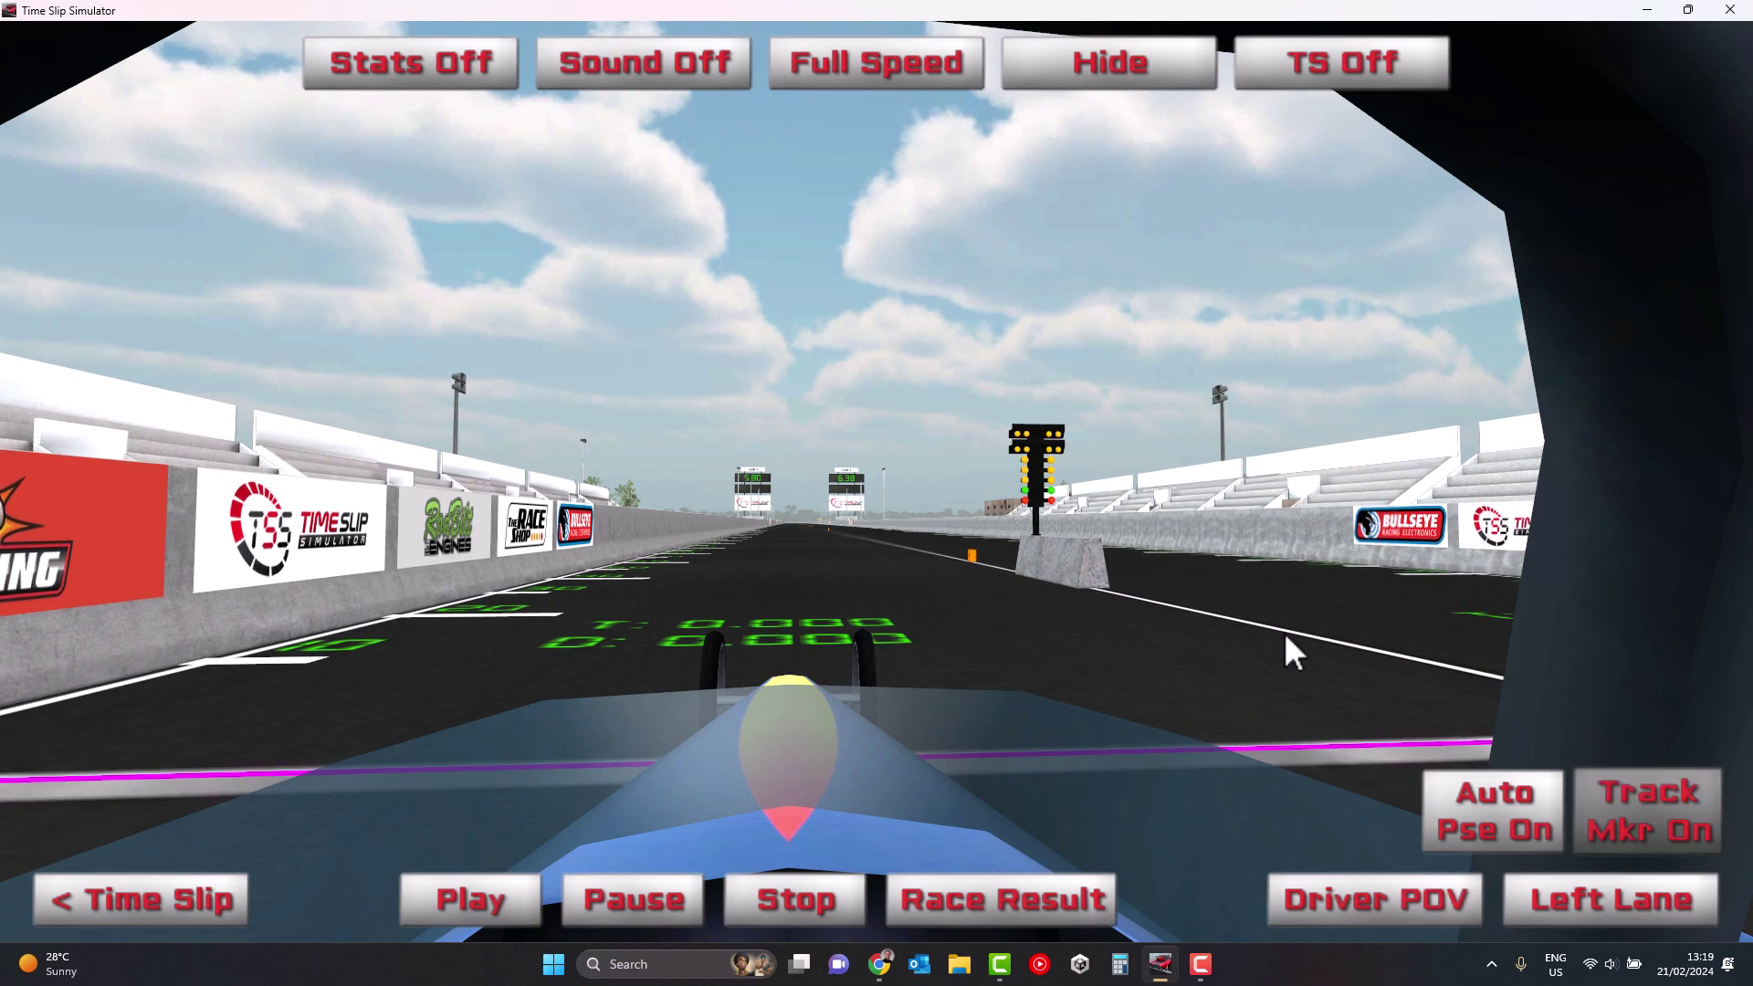
pyautogui.moveTo(598, 601); pyautogui.dragTo(844, 615)
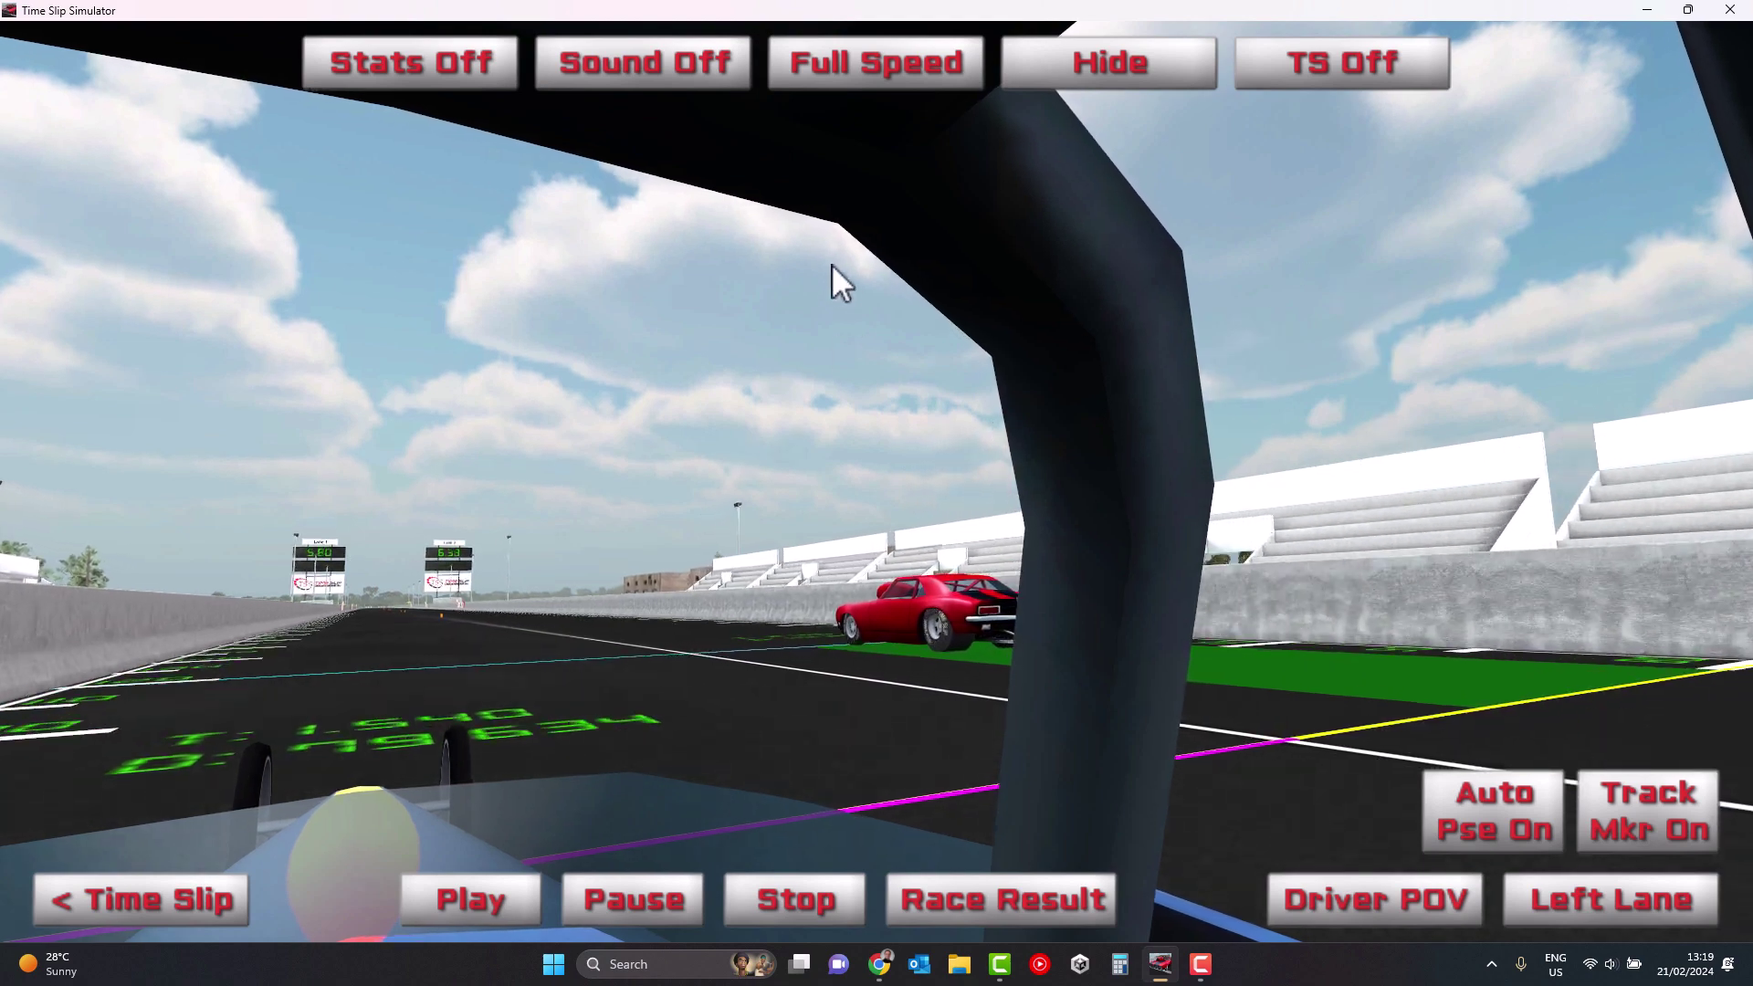
pyautogui.click(897, 77)
pyautogui.click(896, 77)
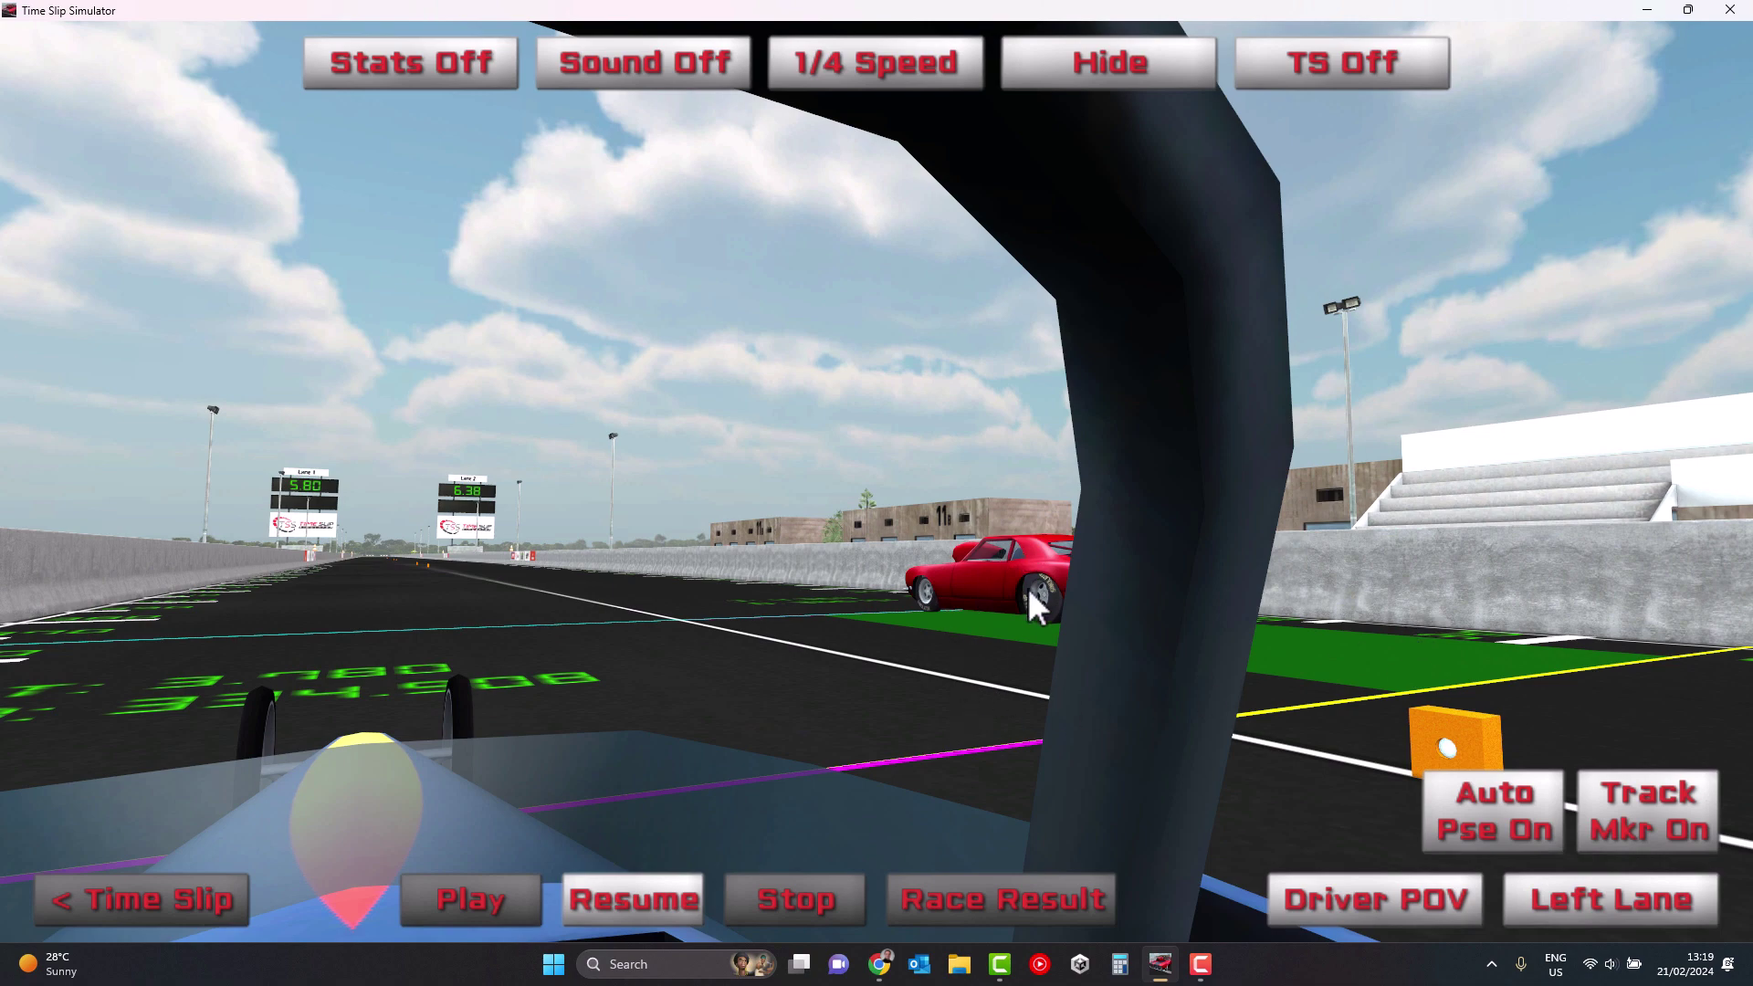
# Resume the replay, keeping the camera on the red door car until lane 2 wins.
pyautogui.press('space')
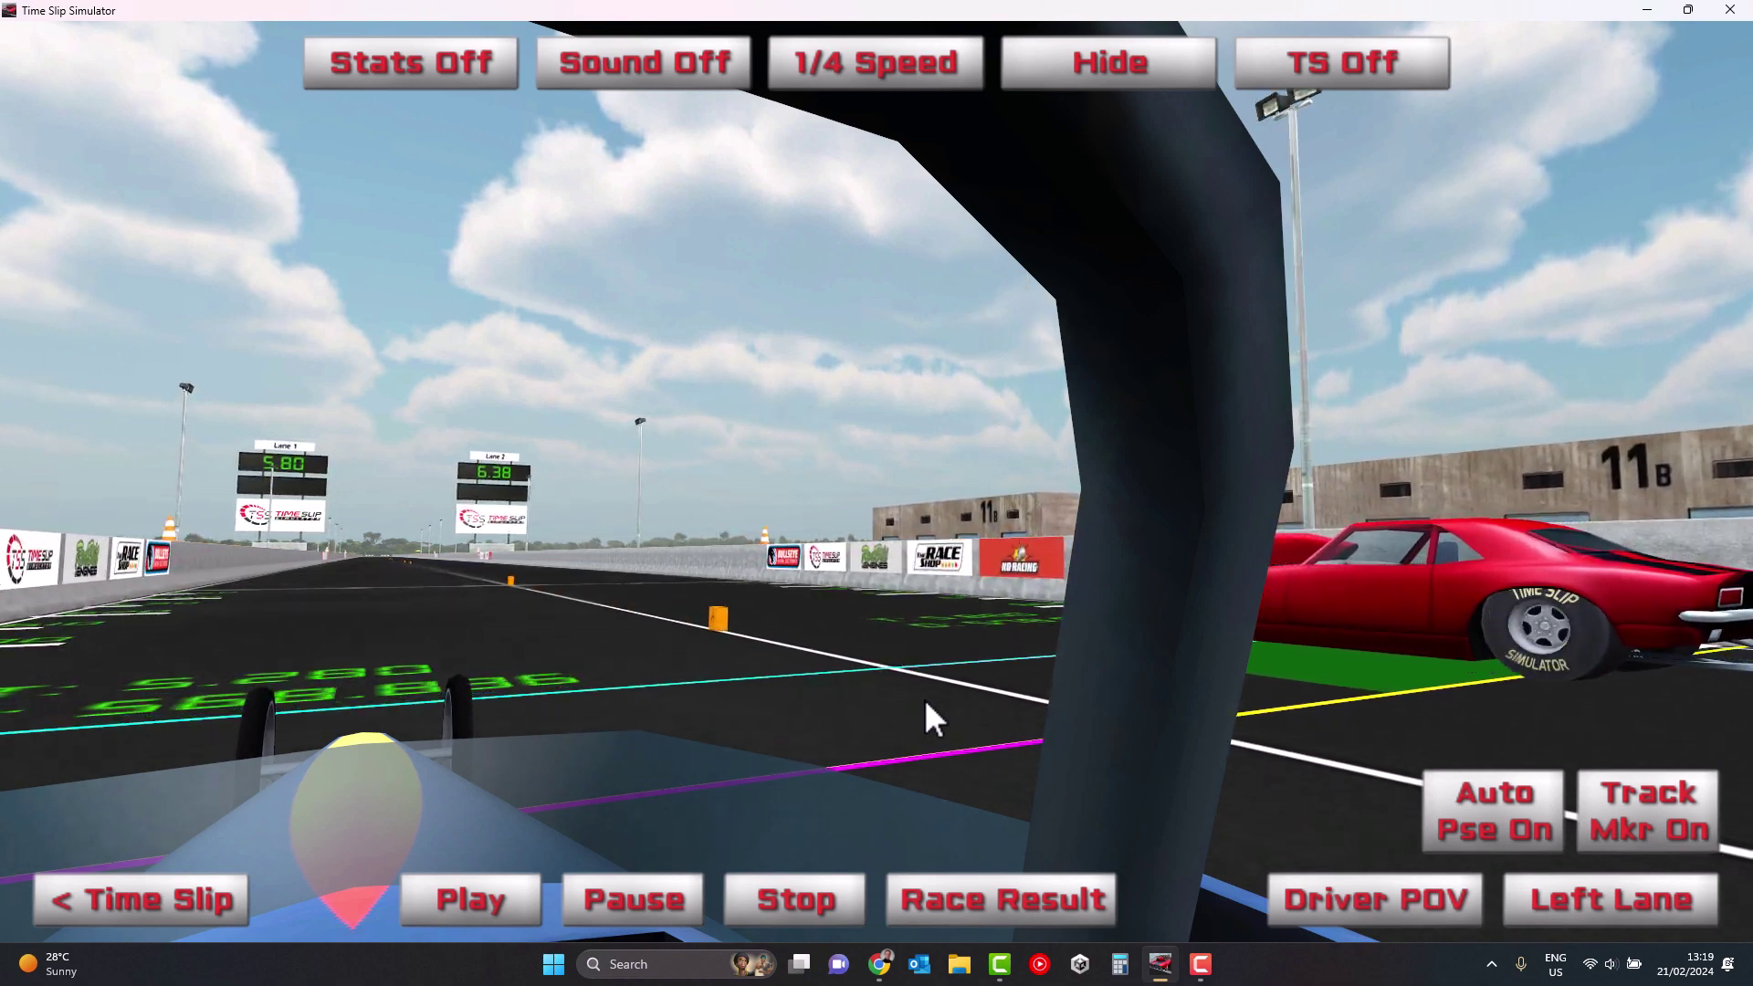
pyautogui.moveTo(971, 745); pyautogui.dragTo(1020, 712)
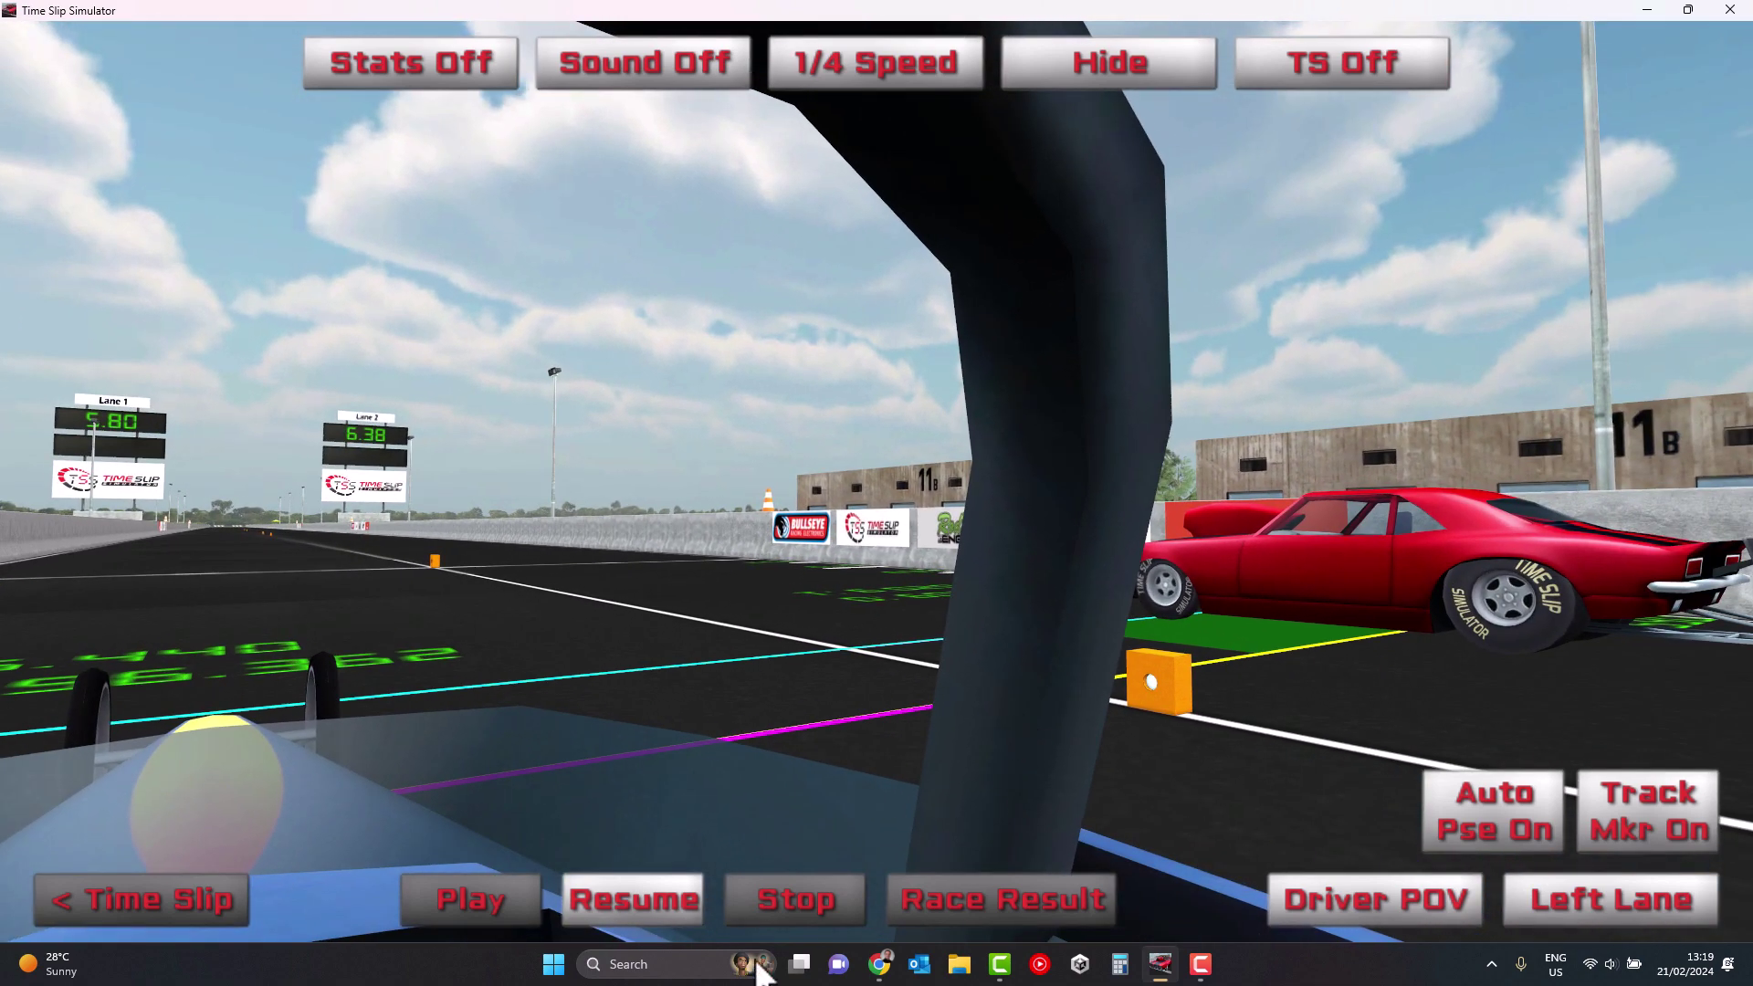
pyautogui.click(659, 911)
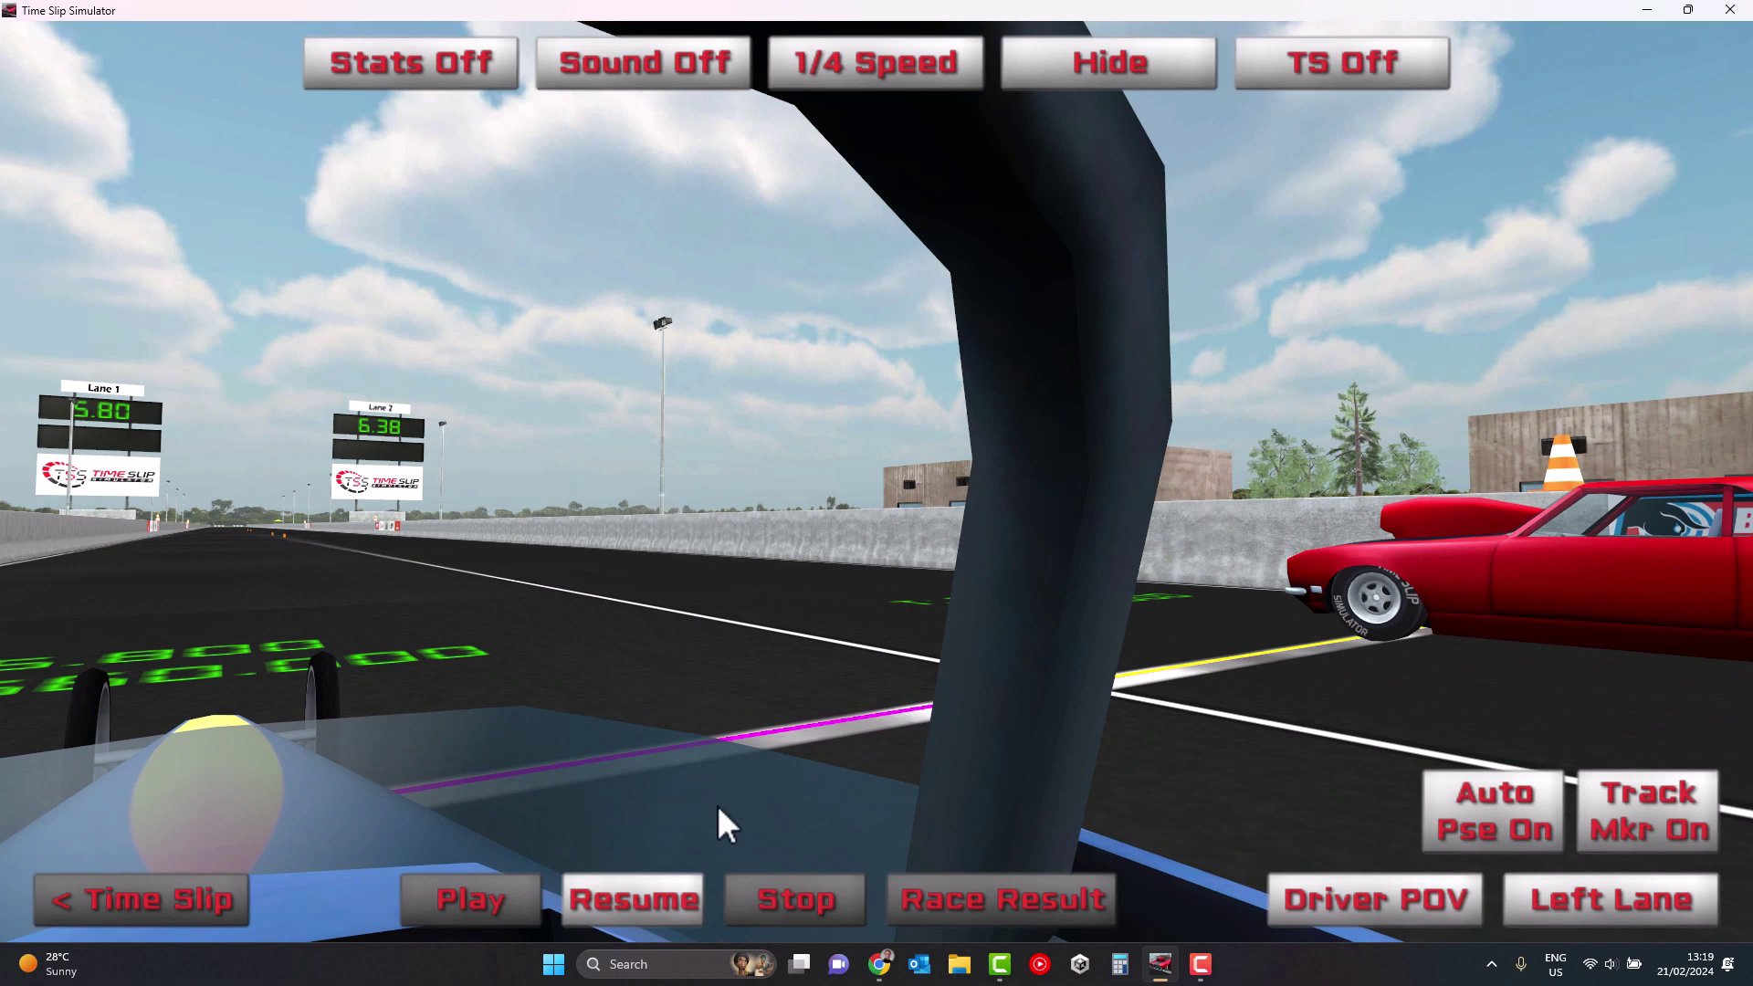
pyautogui.click(668, 900)
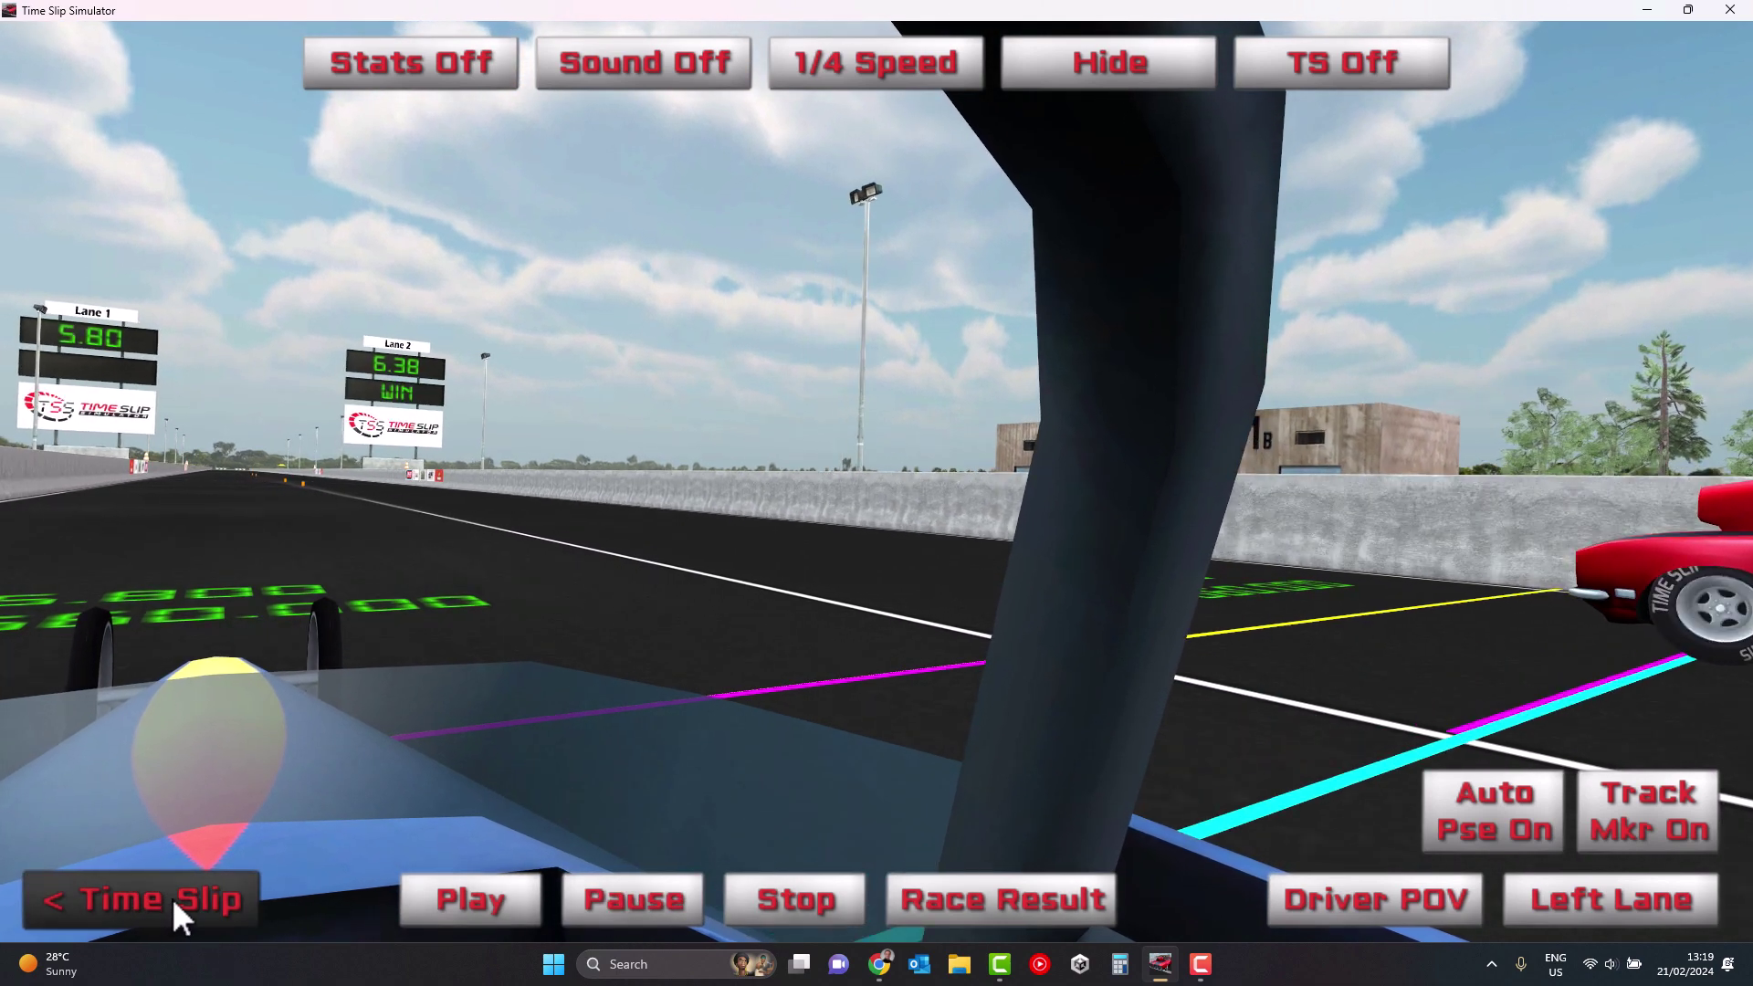
# Change the dragster's dial-in to 5.83, re-save the slip, and rerun the simulation.
pyautogui.click(170, 899)
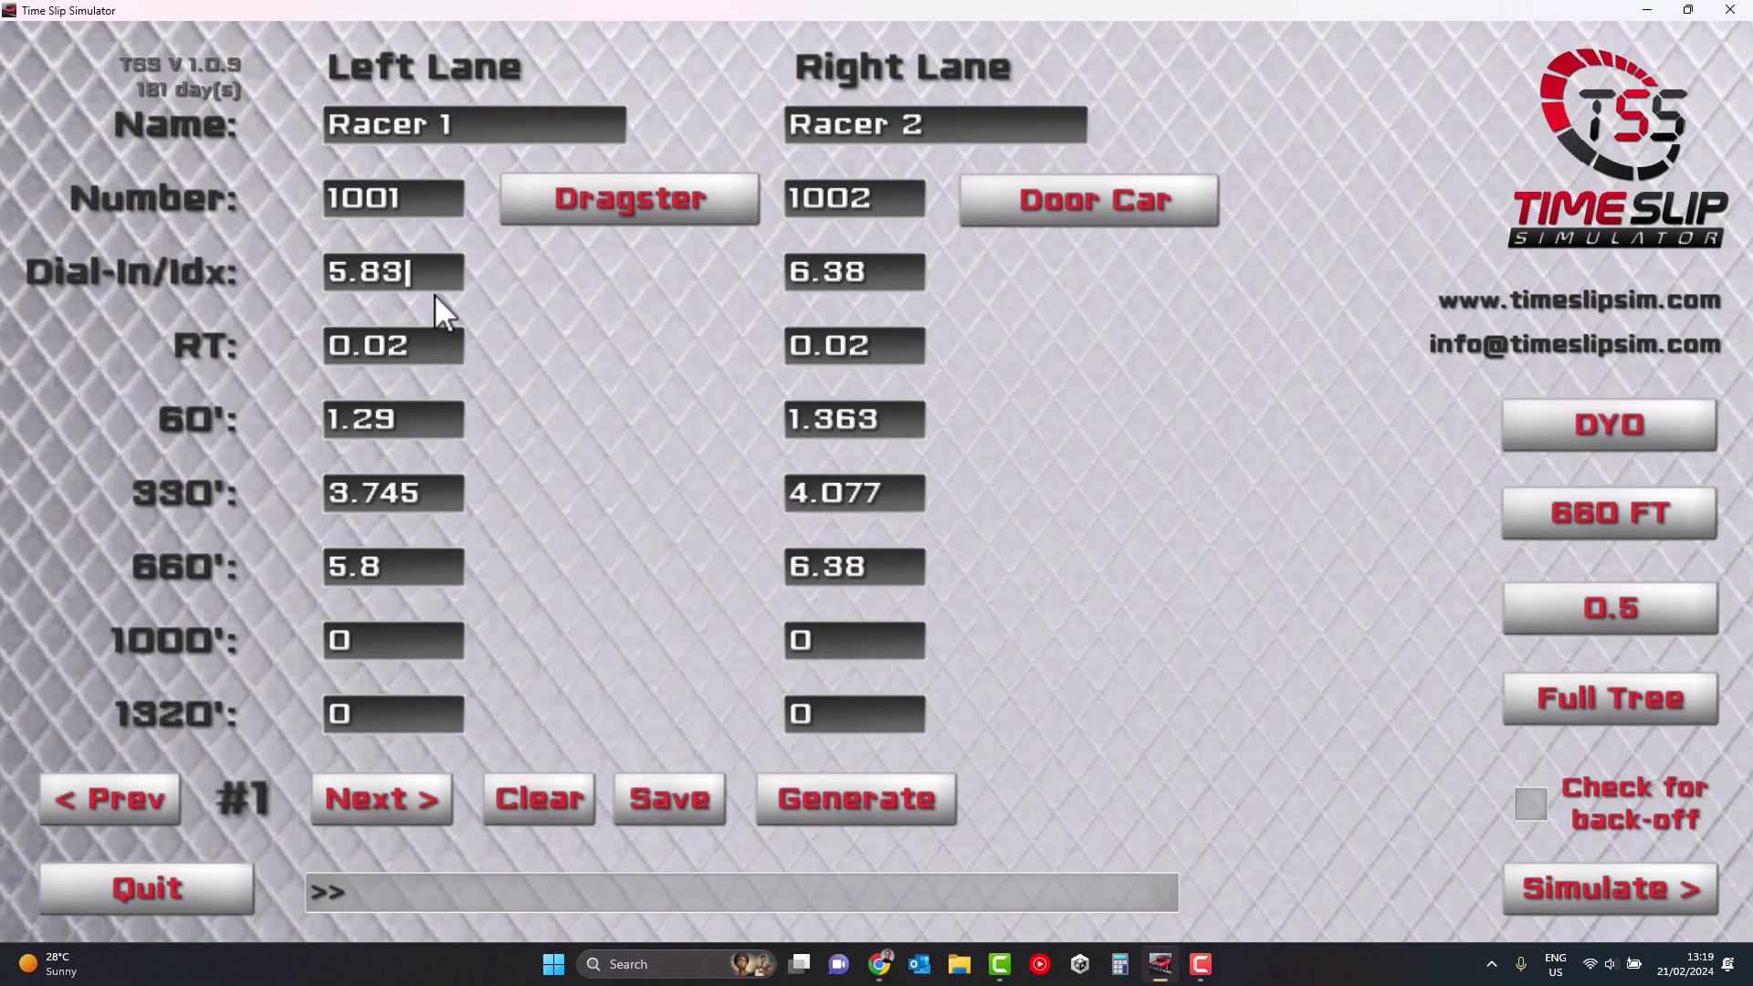
pyautogui.click(661, 799)
pyautogui.click(1617, 887)
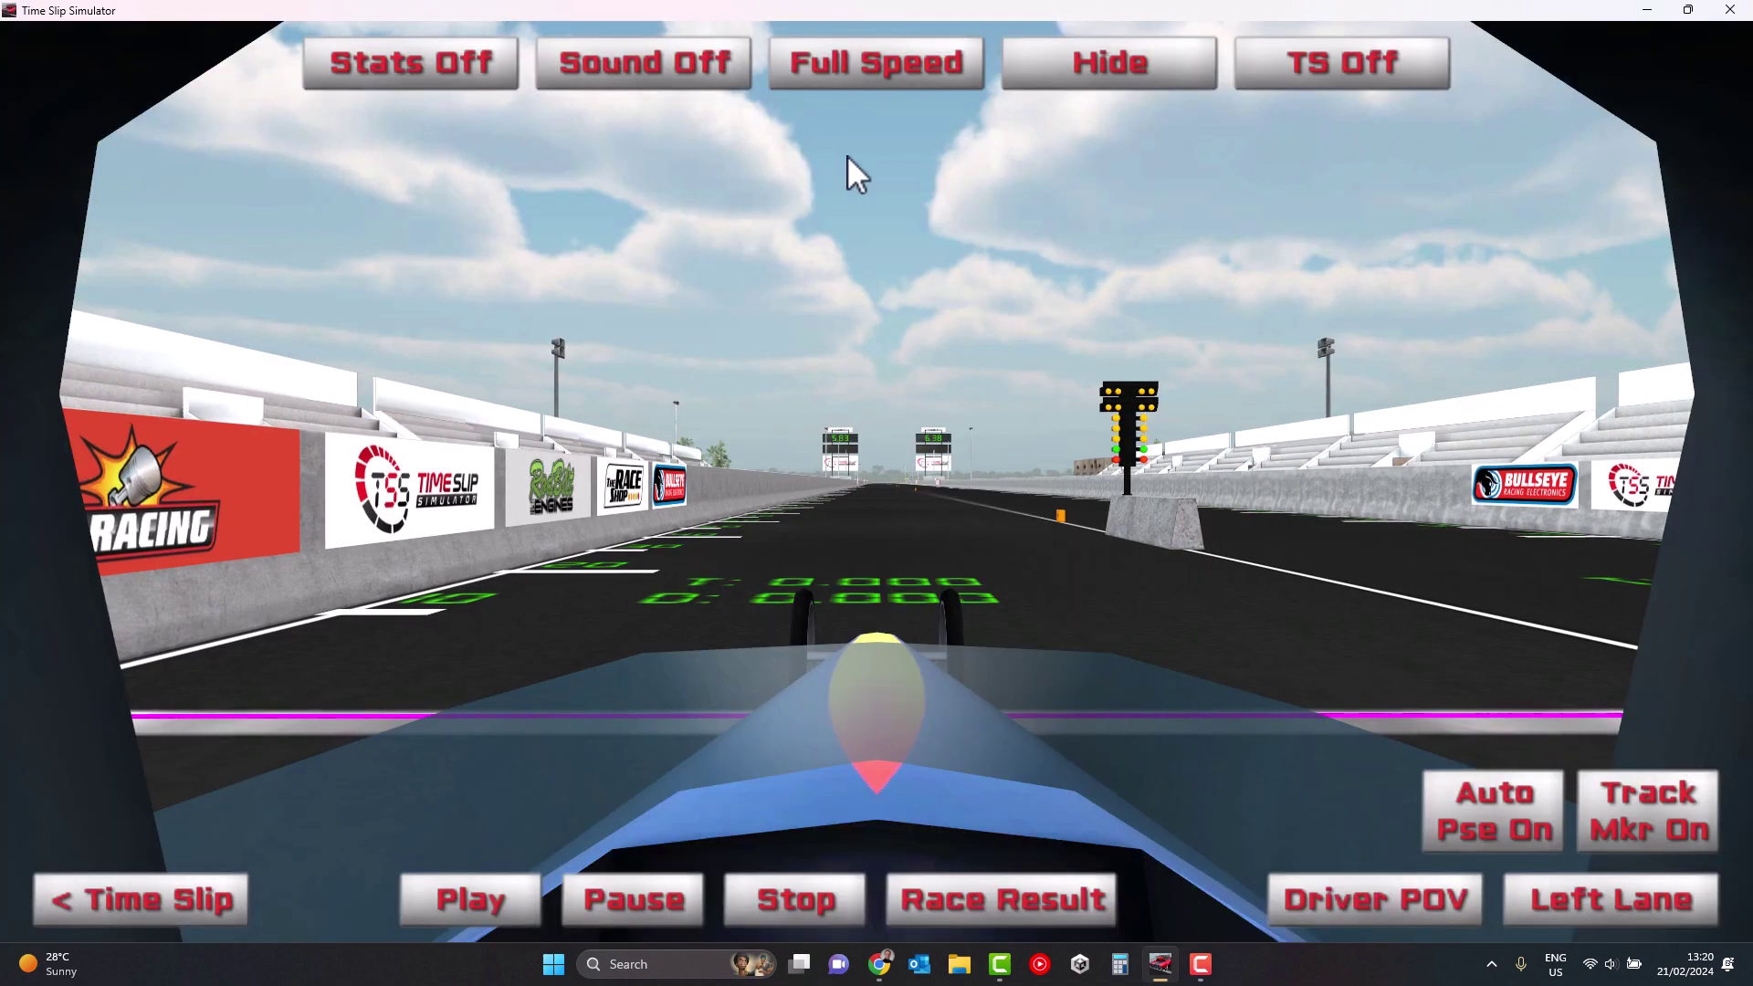
# Start the 5.83 dial-in replay and slow it to 1/4 Speed.
pyautogui.click(512, 880)
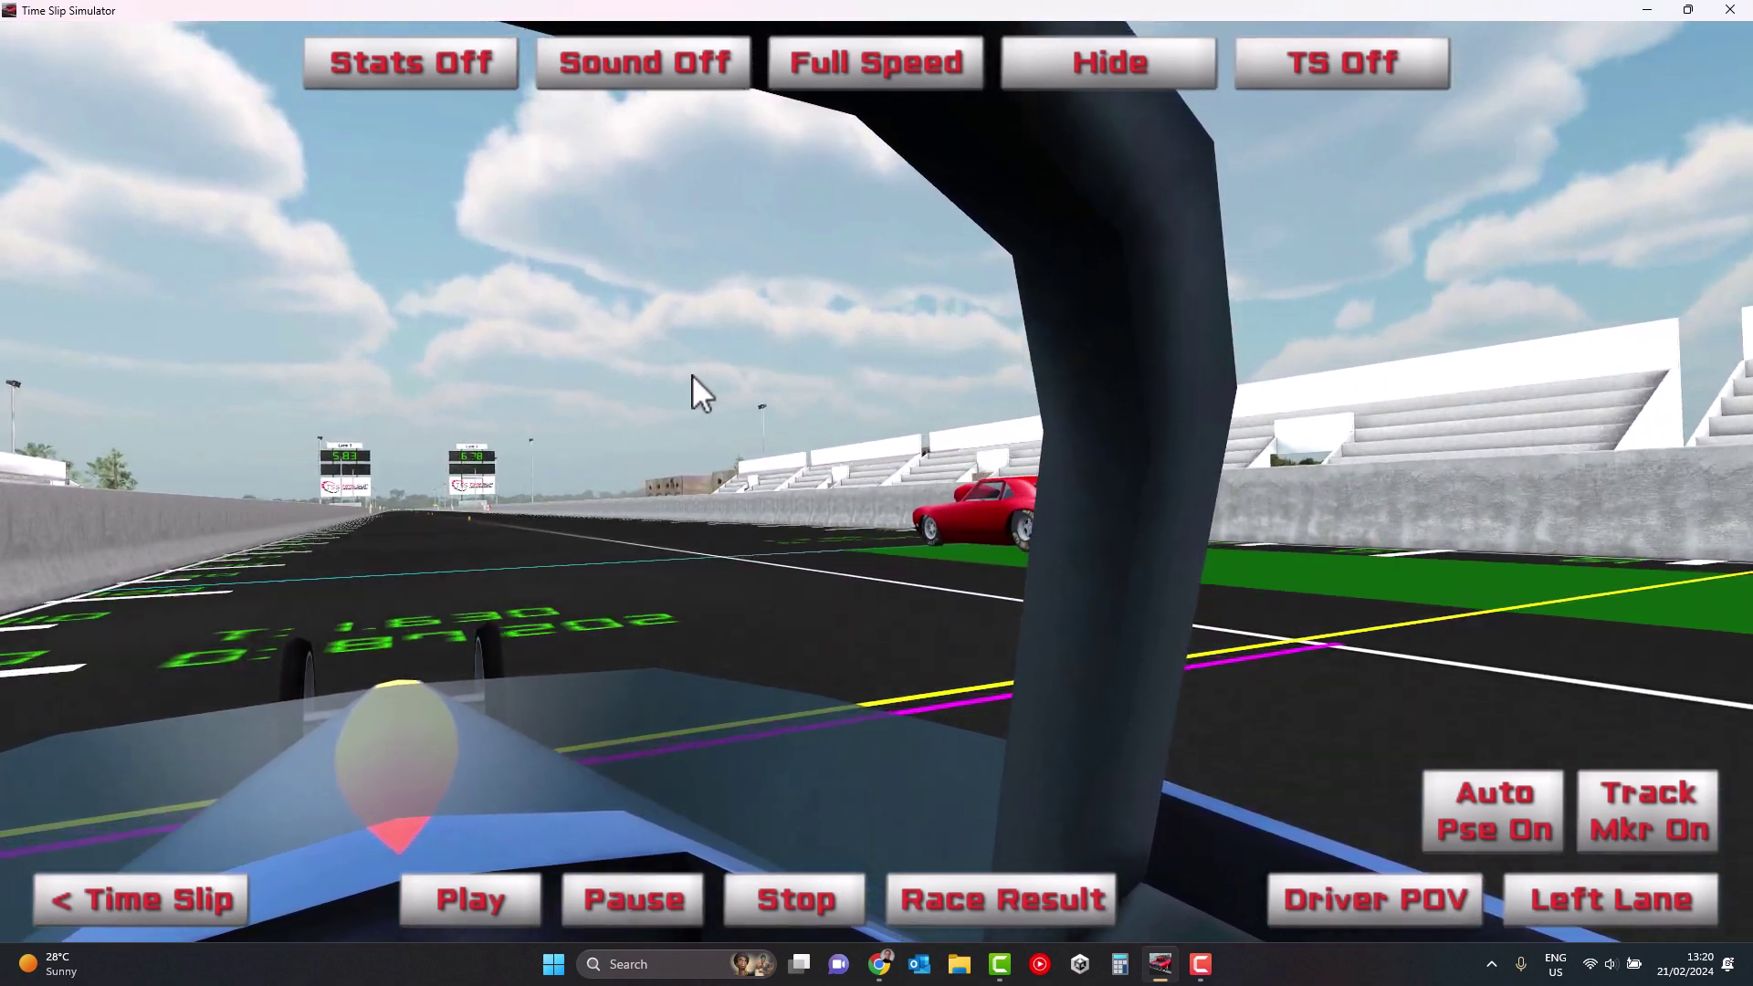
pyautogui.click(854, 66)
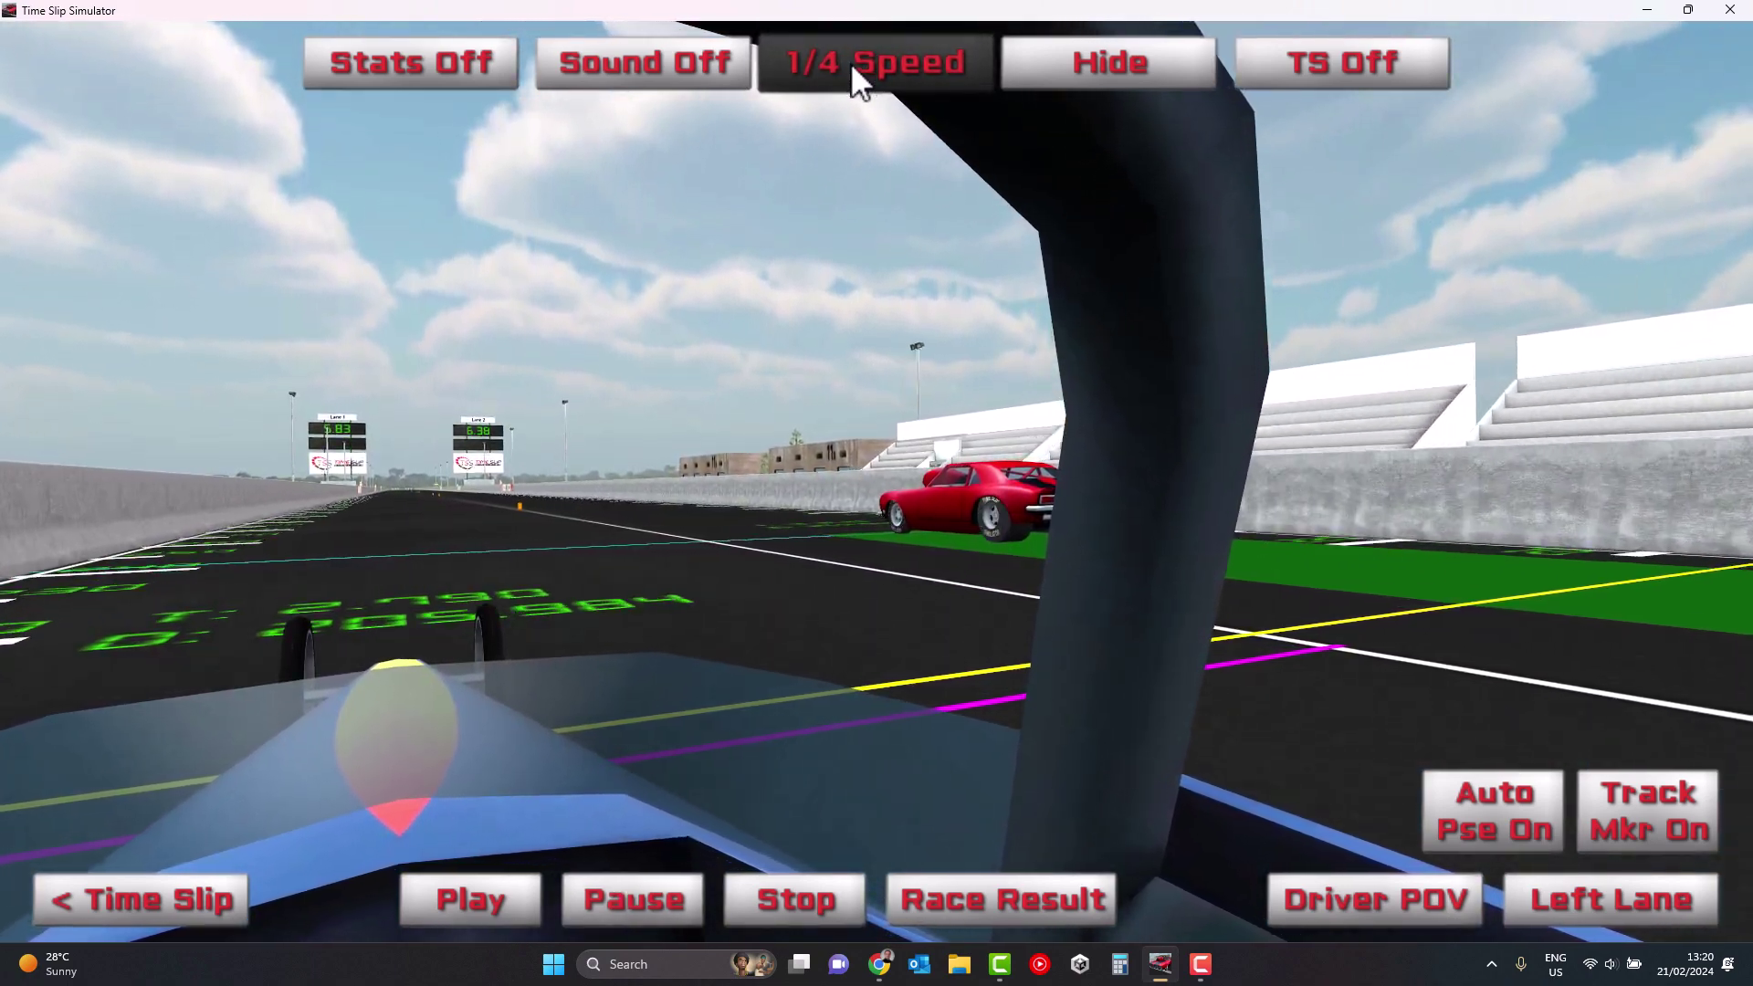
pyautogui.click(850, 62)
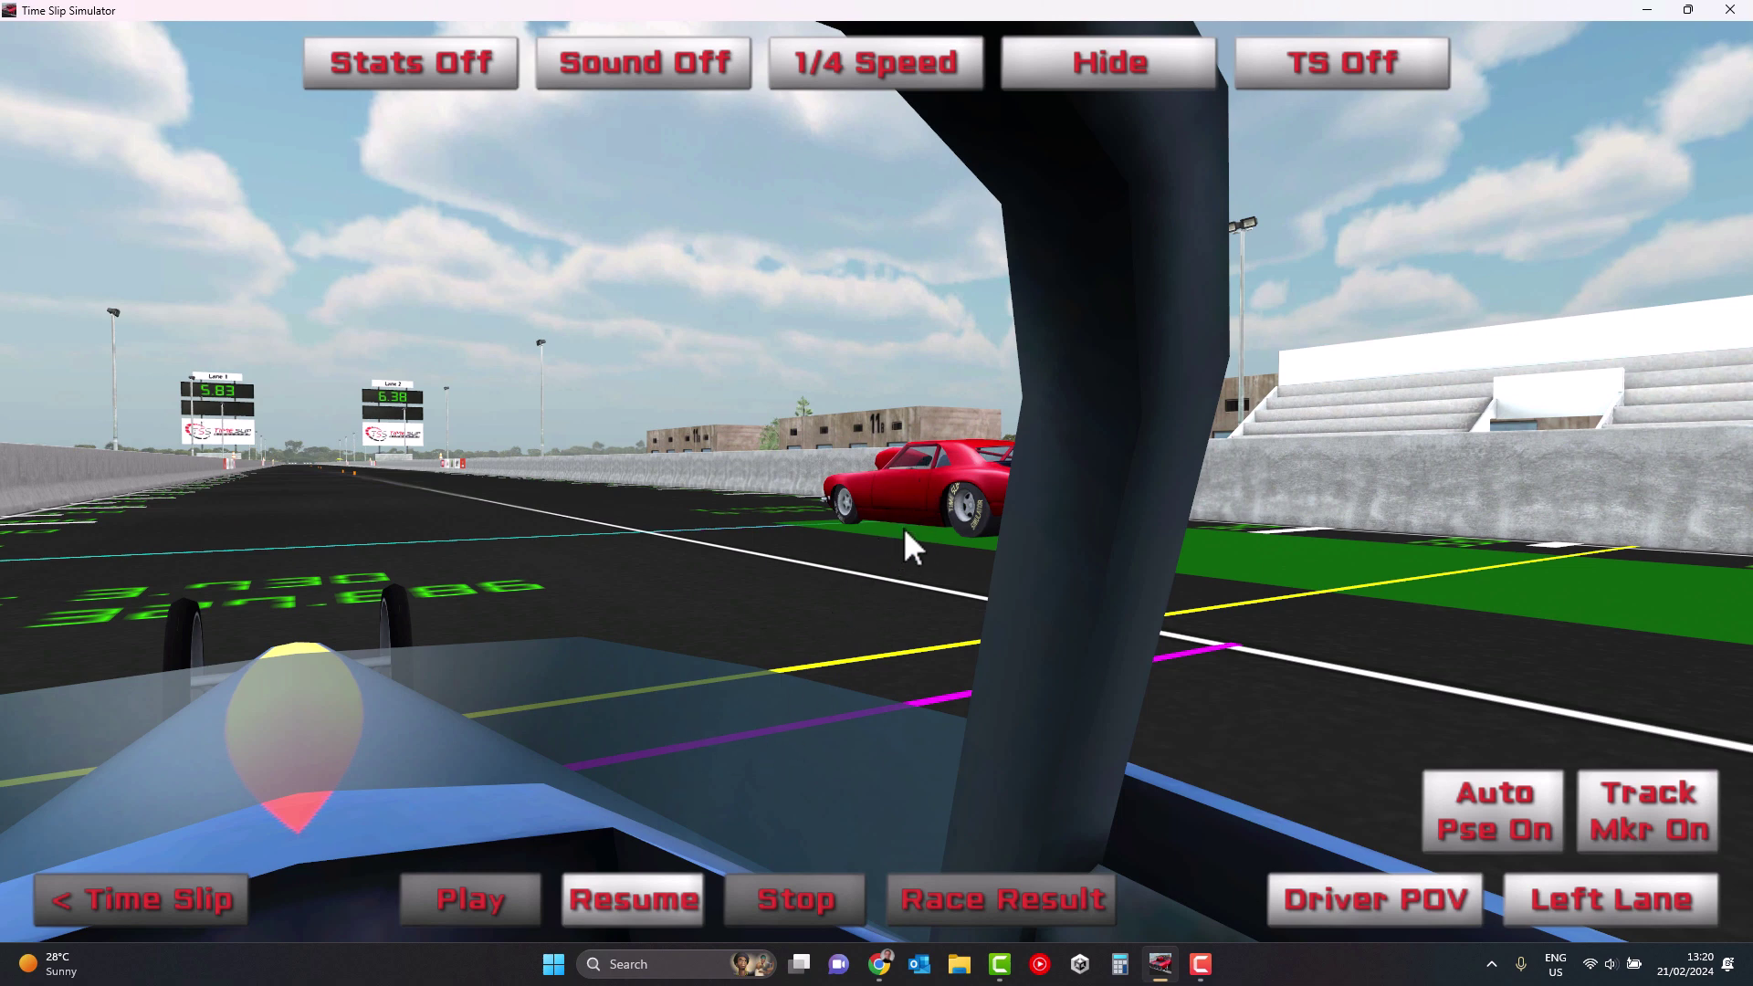
# Resume through the pauses, turning the camera toward the door car, then return to the slip.
pyautogui.press('space')
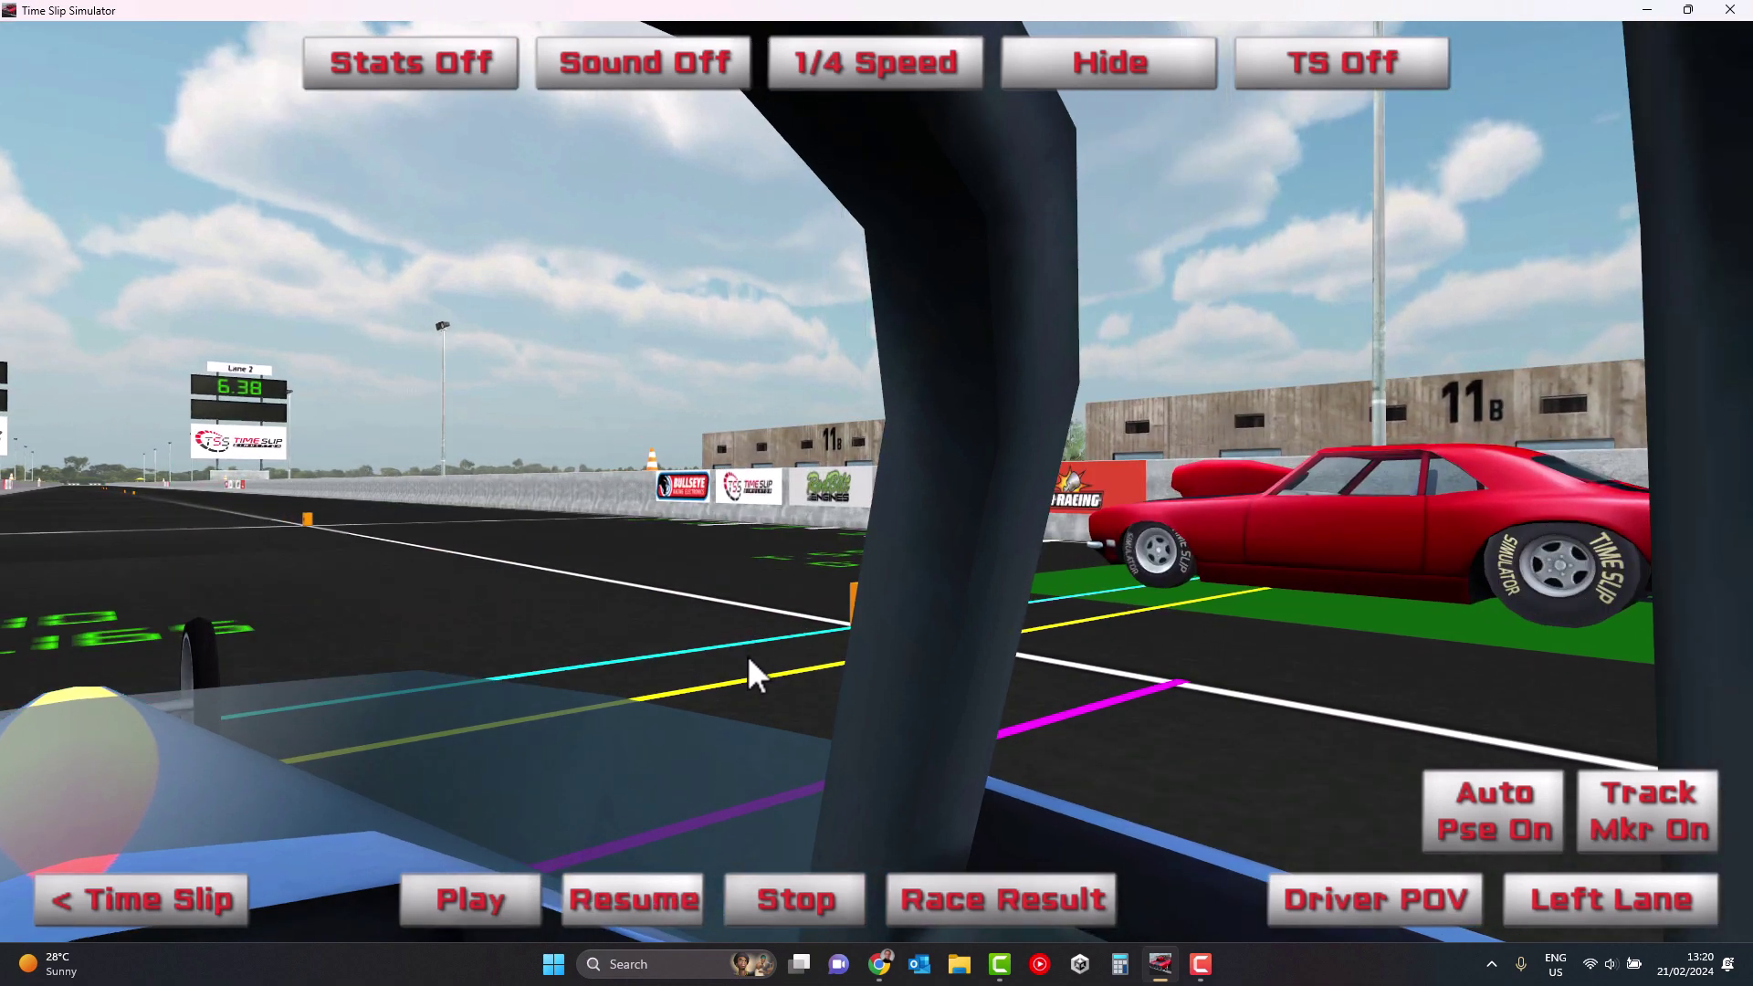
pyautogui.press('space')
pyautogui.moveTo(802, 678); pyautogui.dragTo(702, 675)
pyautogui.press('space')
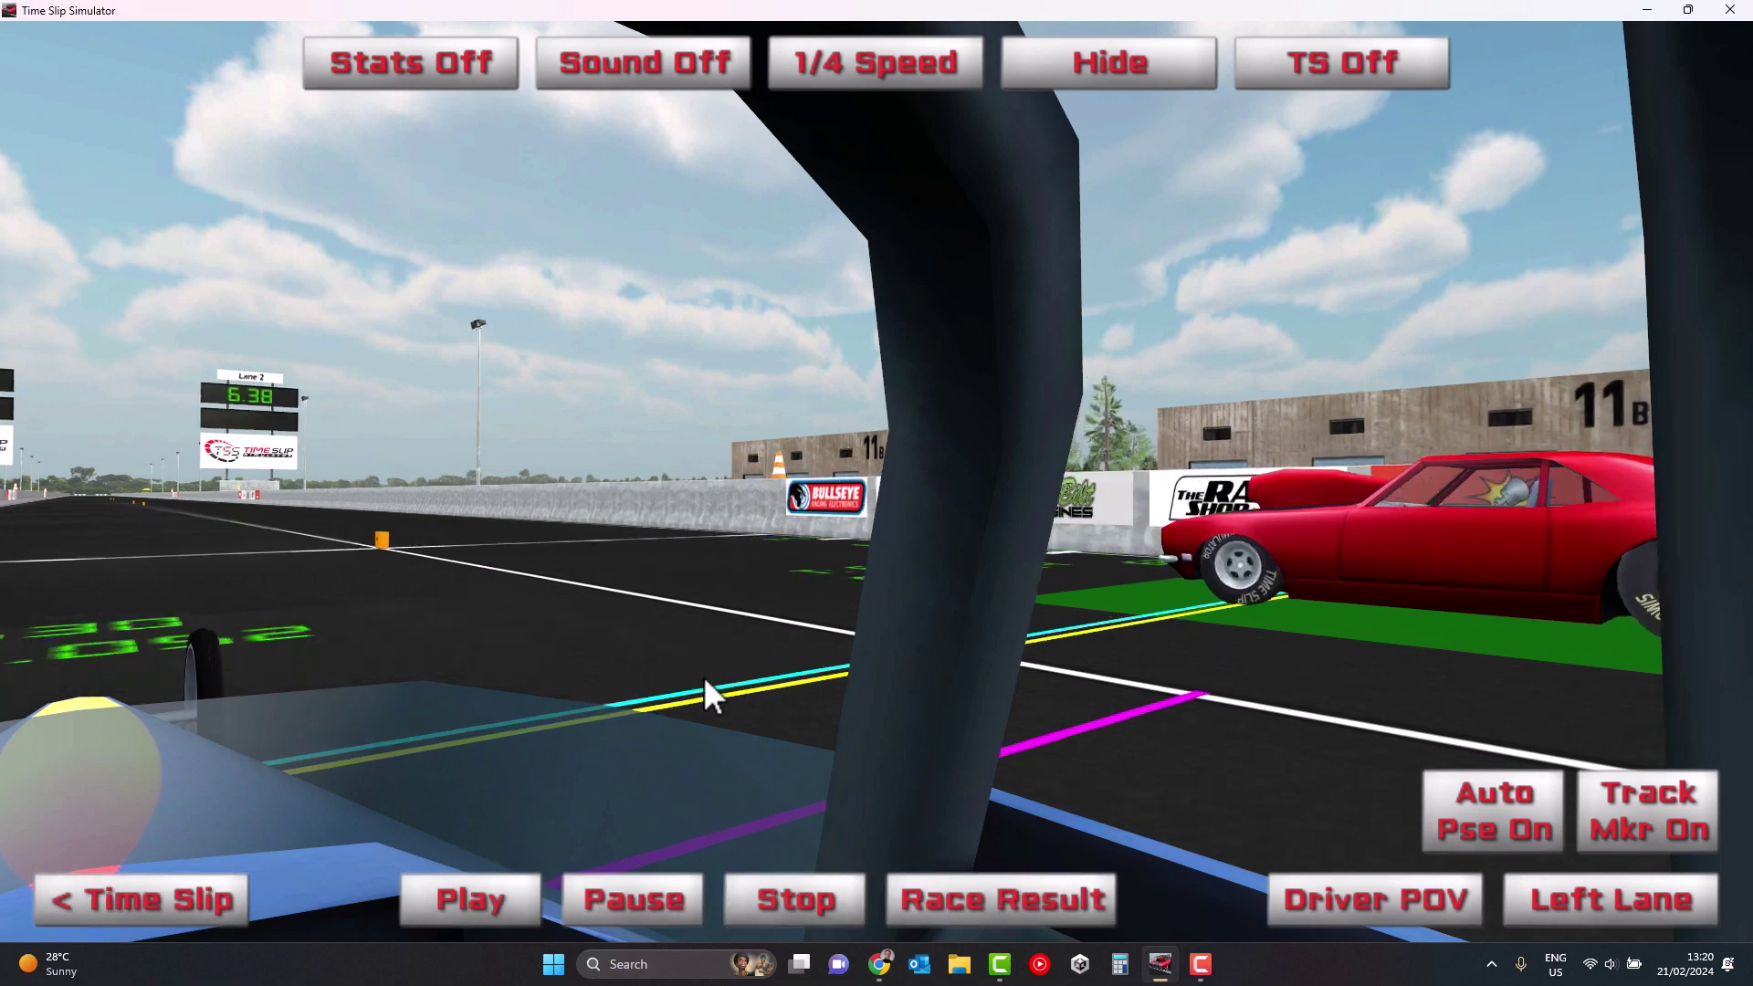
pyautogui.moveTo(811, 688); pyautogui.dragTo(971, 648)
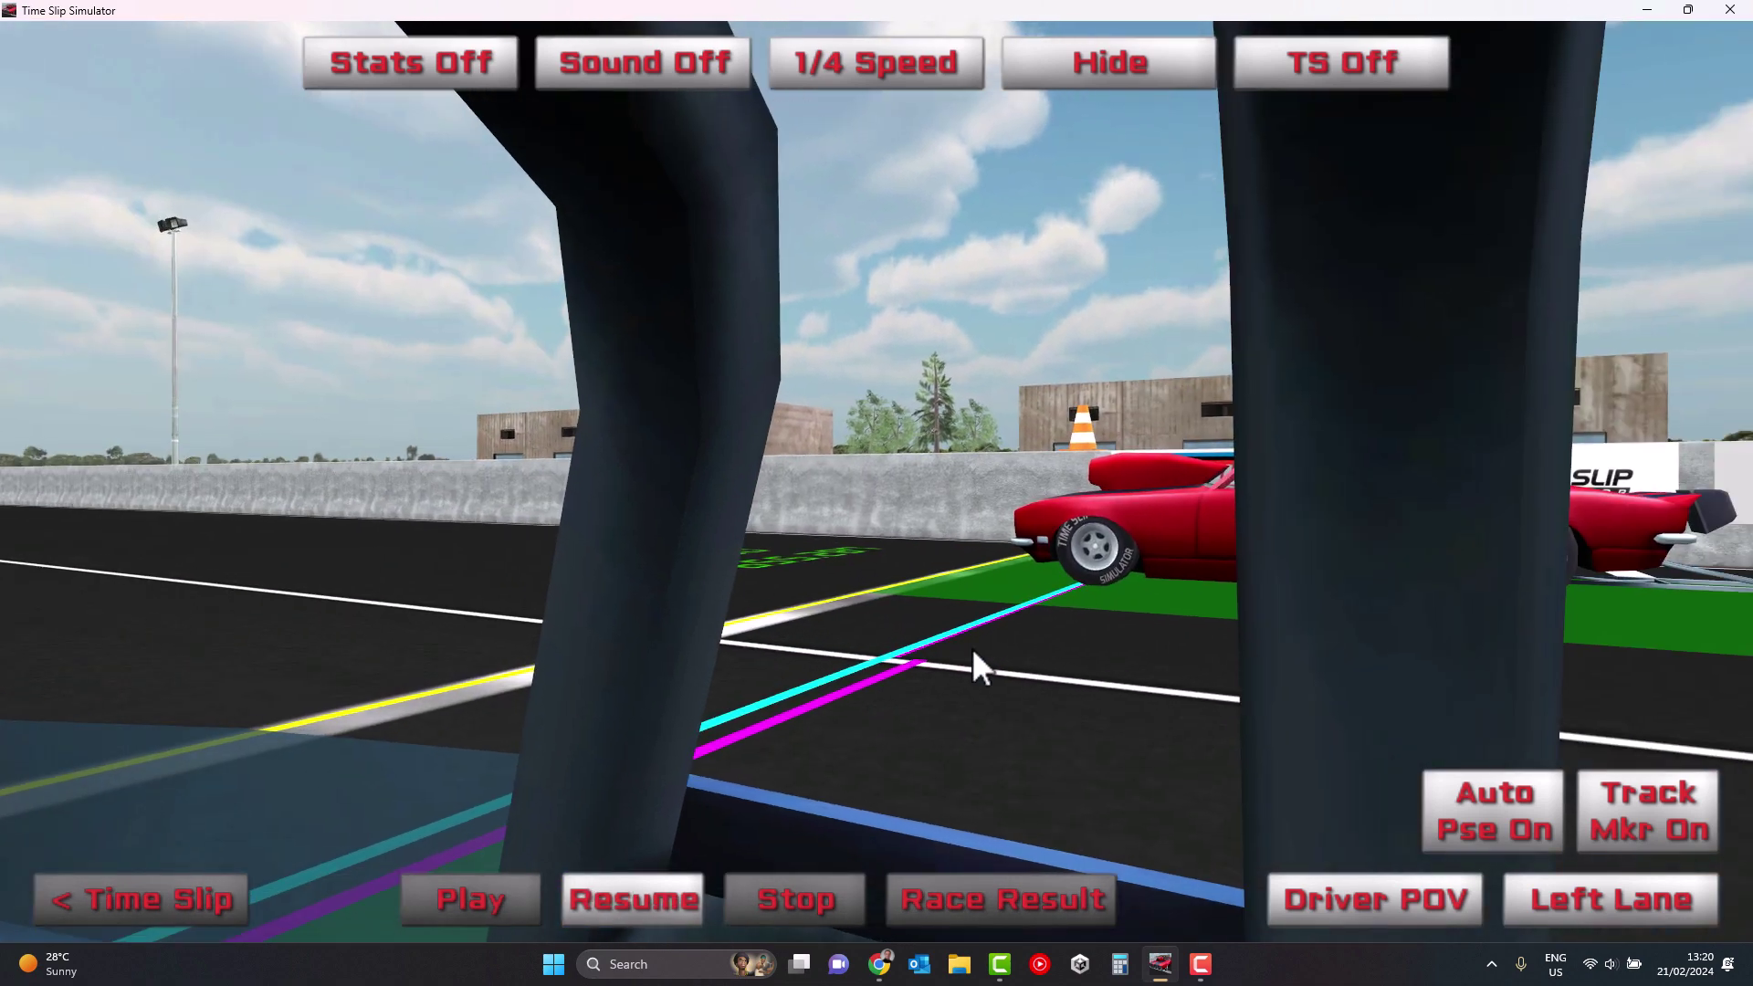
pyautogui.click(662, 897)
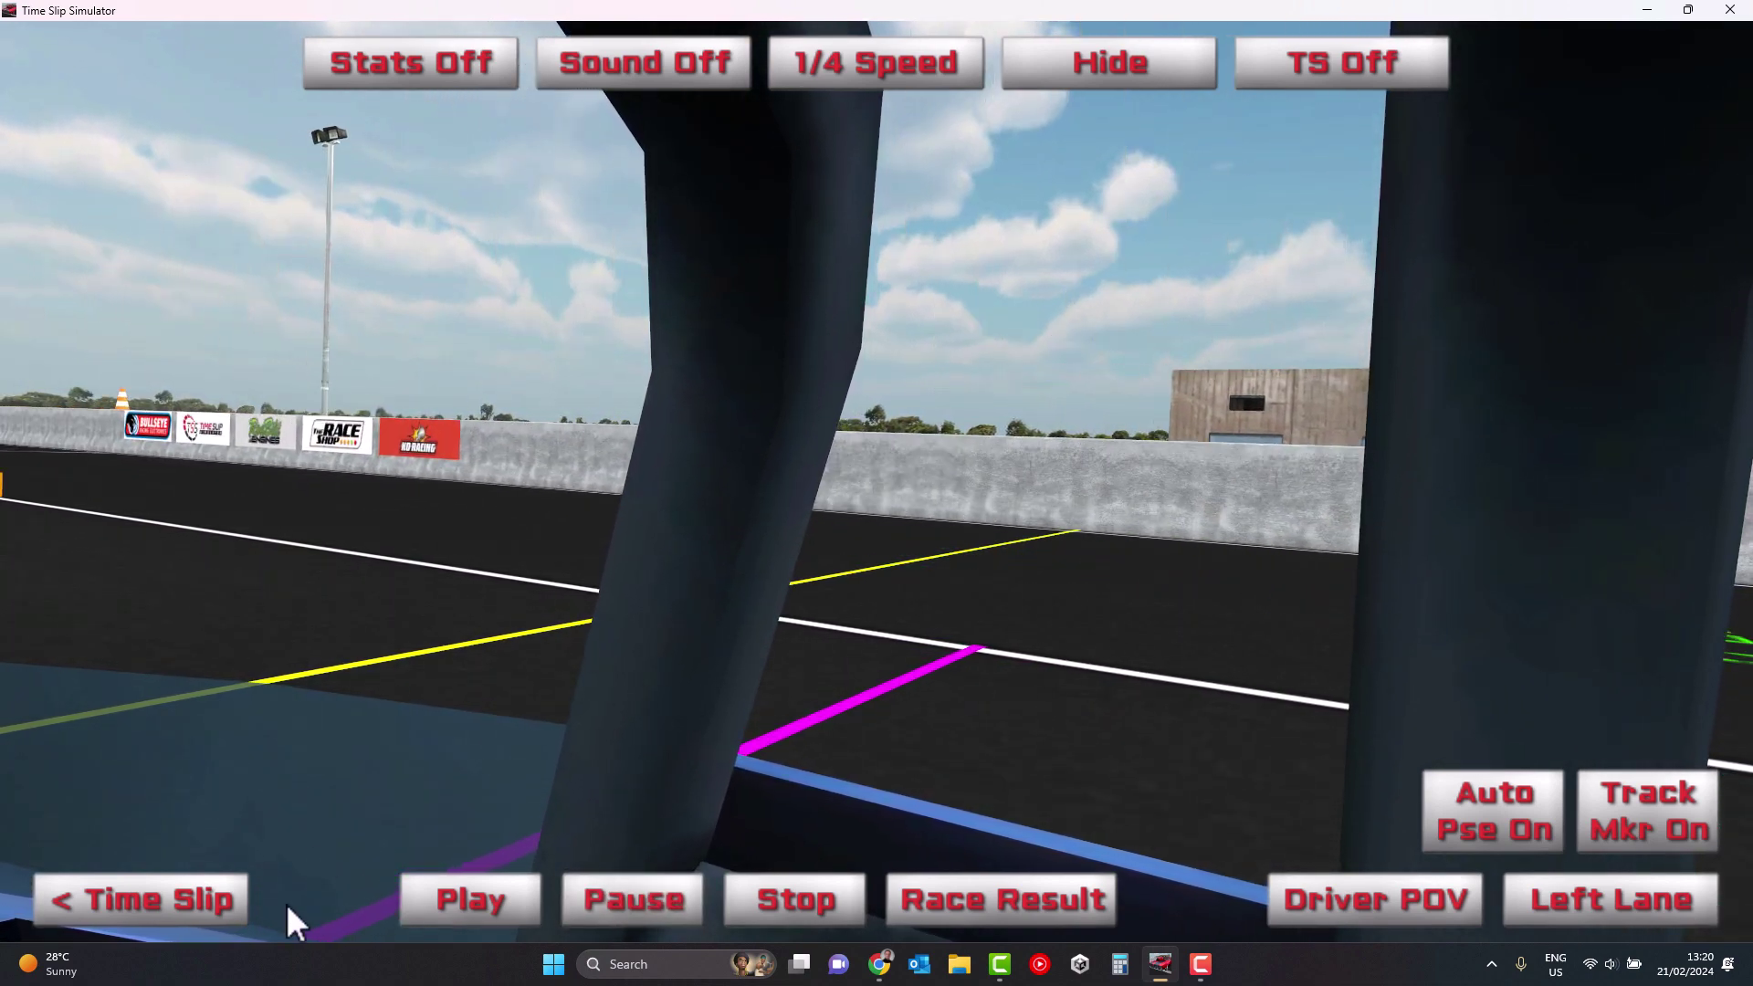
pyautogui.click(209, 893)
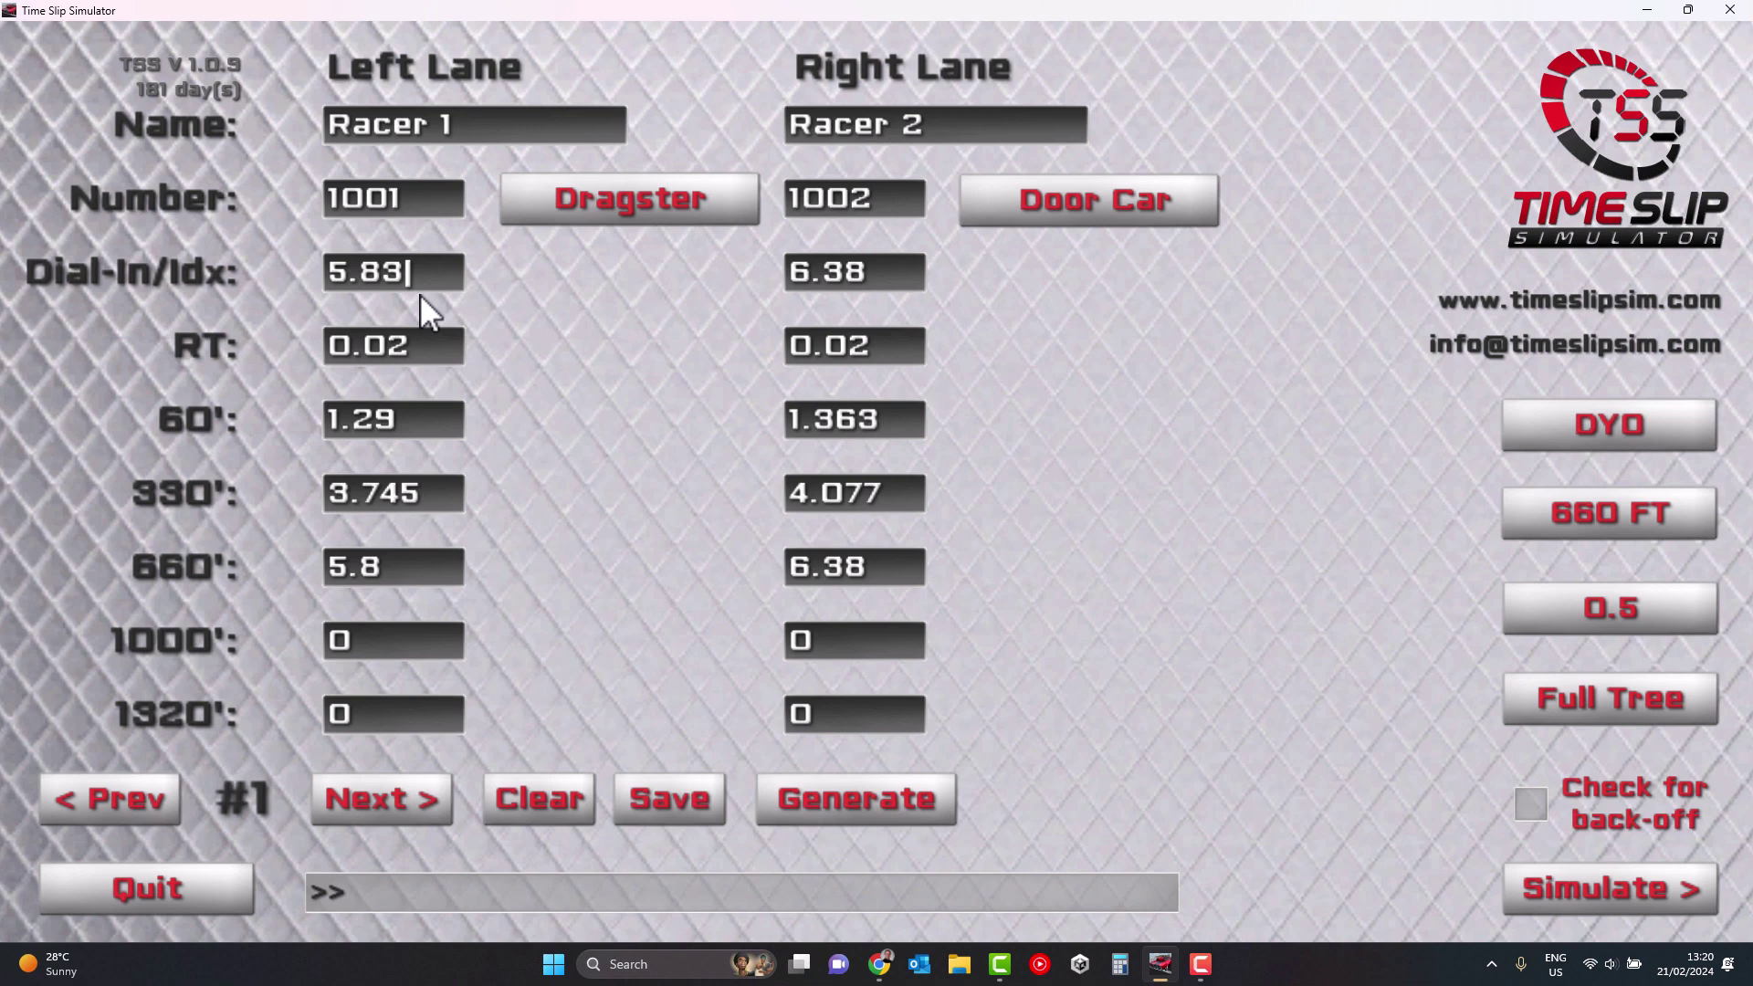
# Set the dragster's reaction time to 0.04 with its dial-in back at 5.80.
pyautogui.click(412, 353)
# Replay the 0.04 reaction-time race at 1/4 Speed with an orbited camera, then return to the slip.
pyautogui.click(1549, 882)
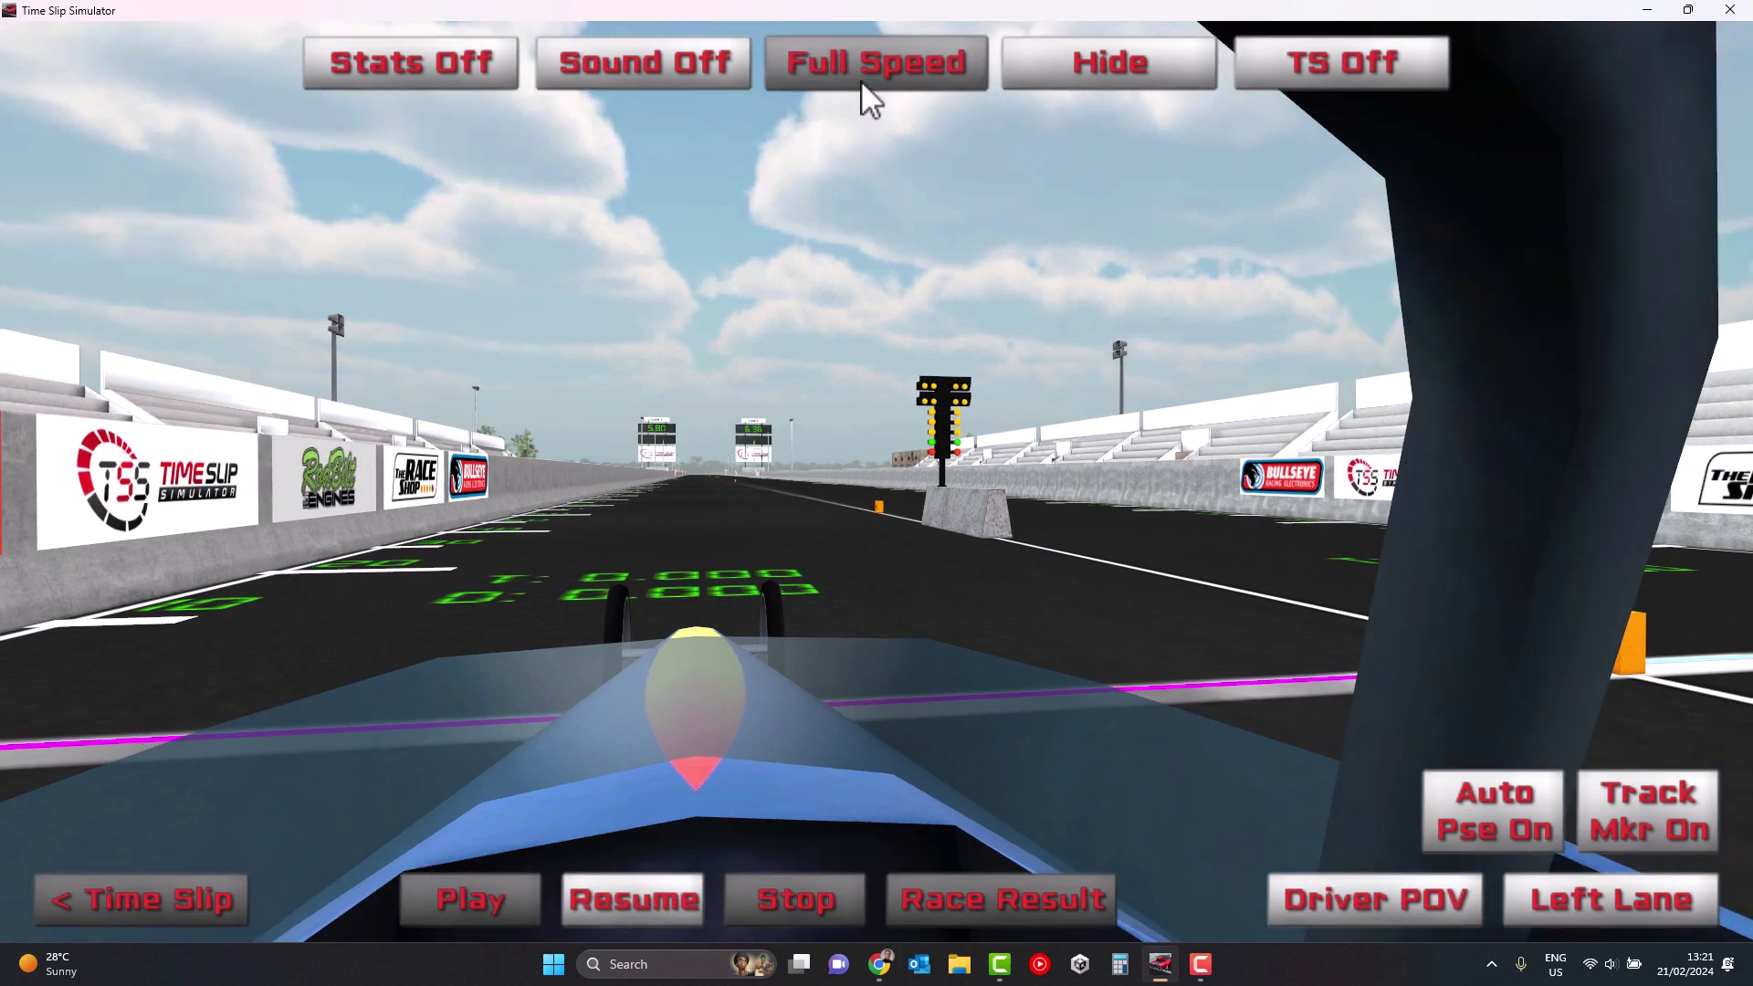
pyautogui.click(862, 68)
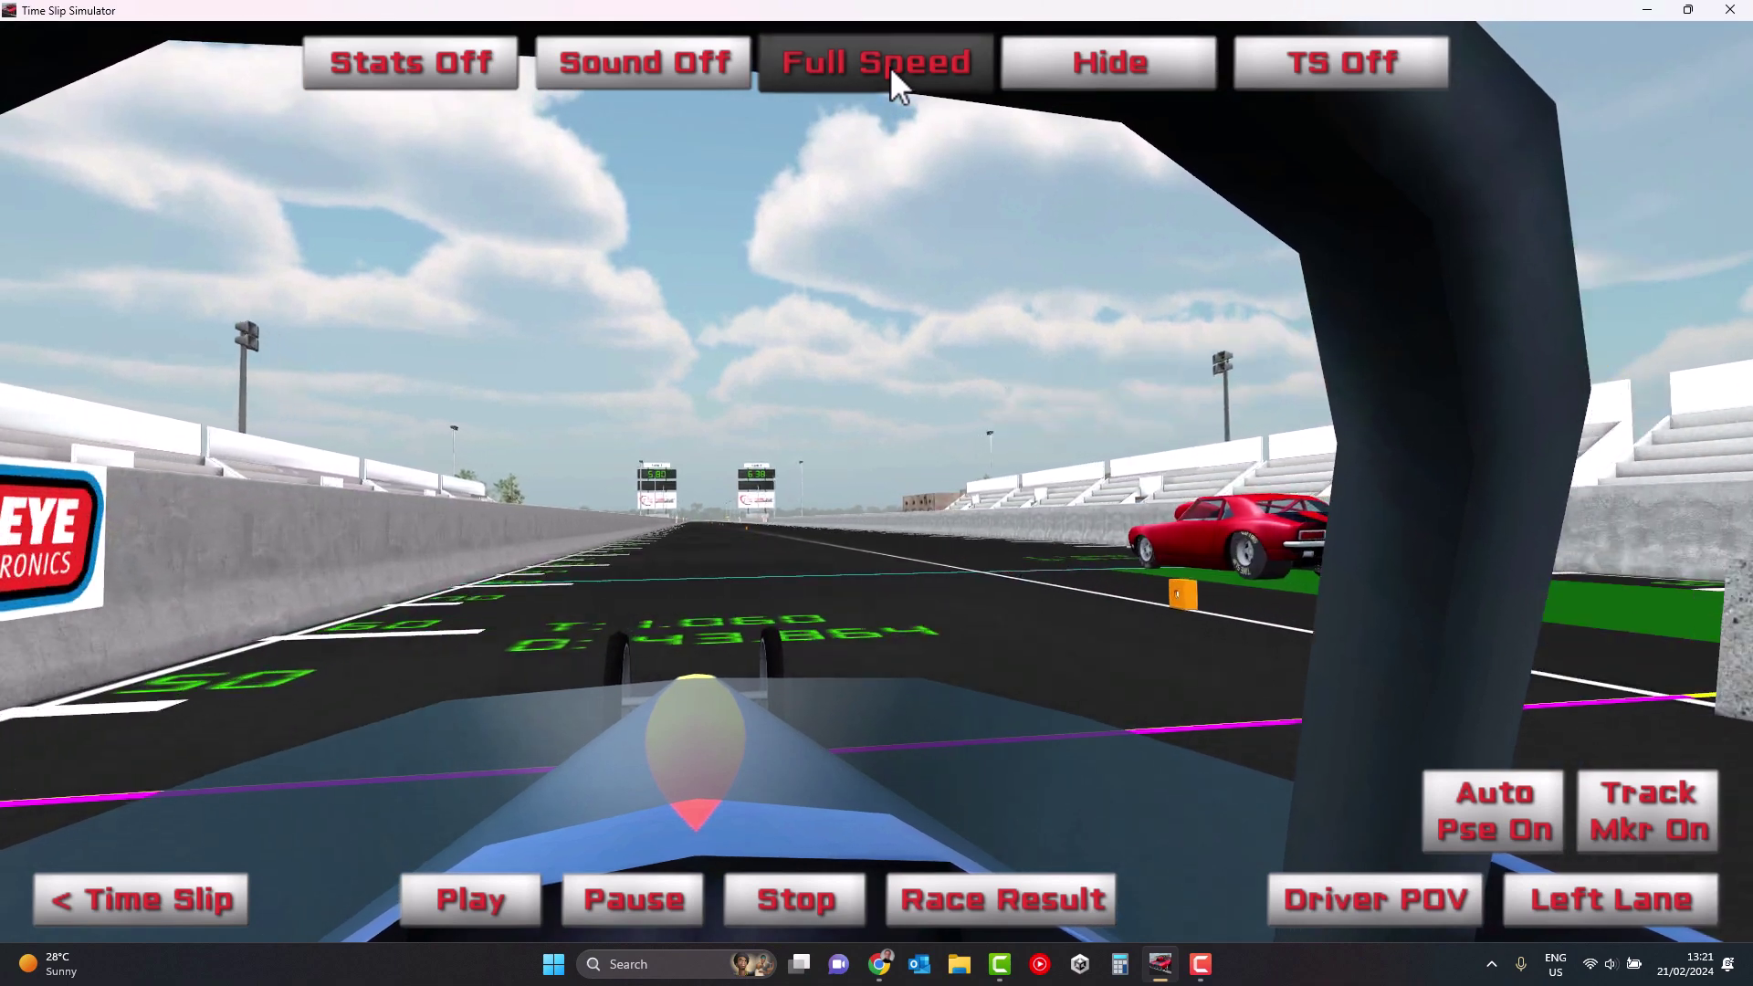
pyautogui.click(889, 66)
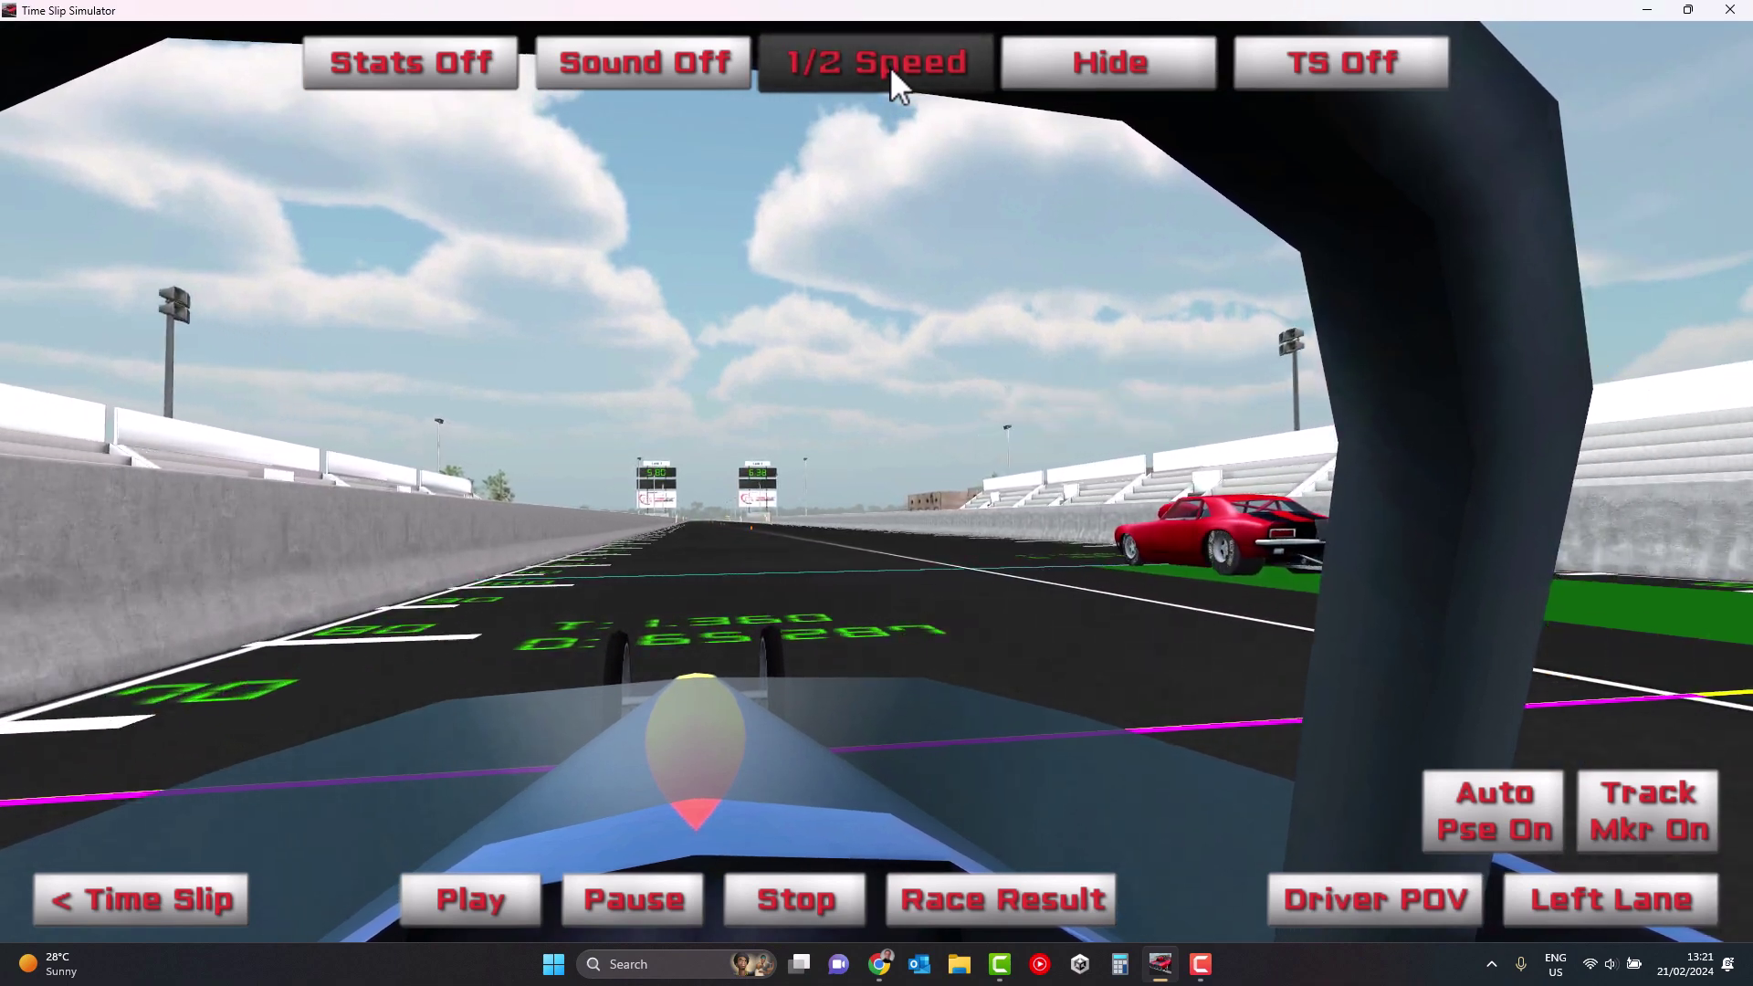
pyautogui.click(890, 67)
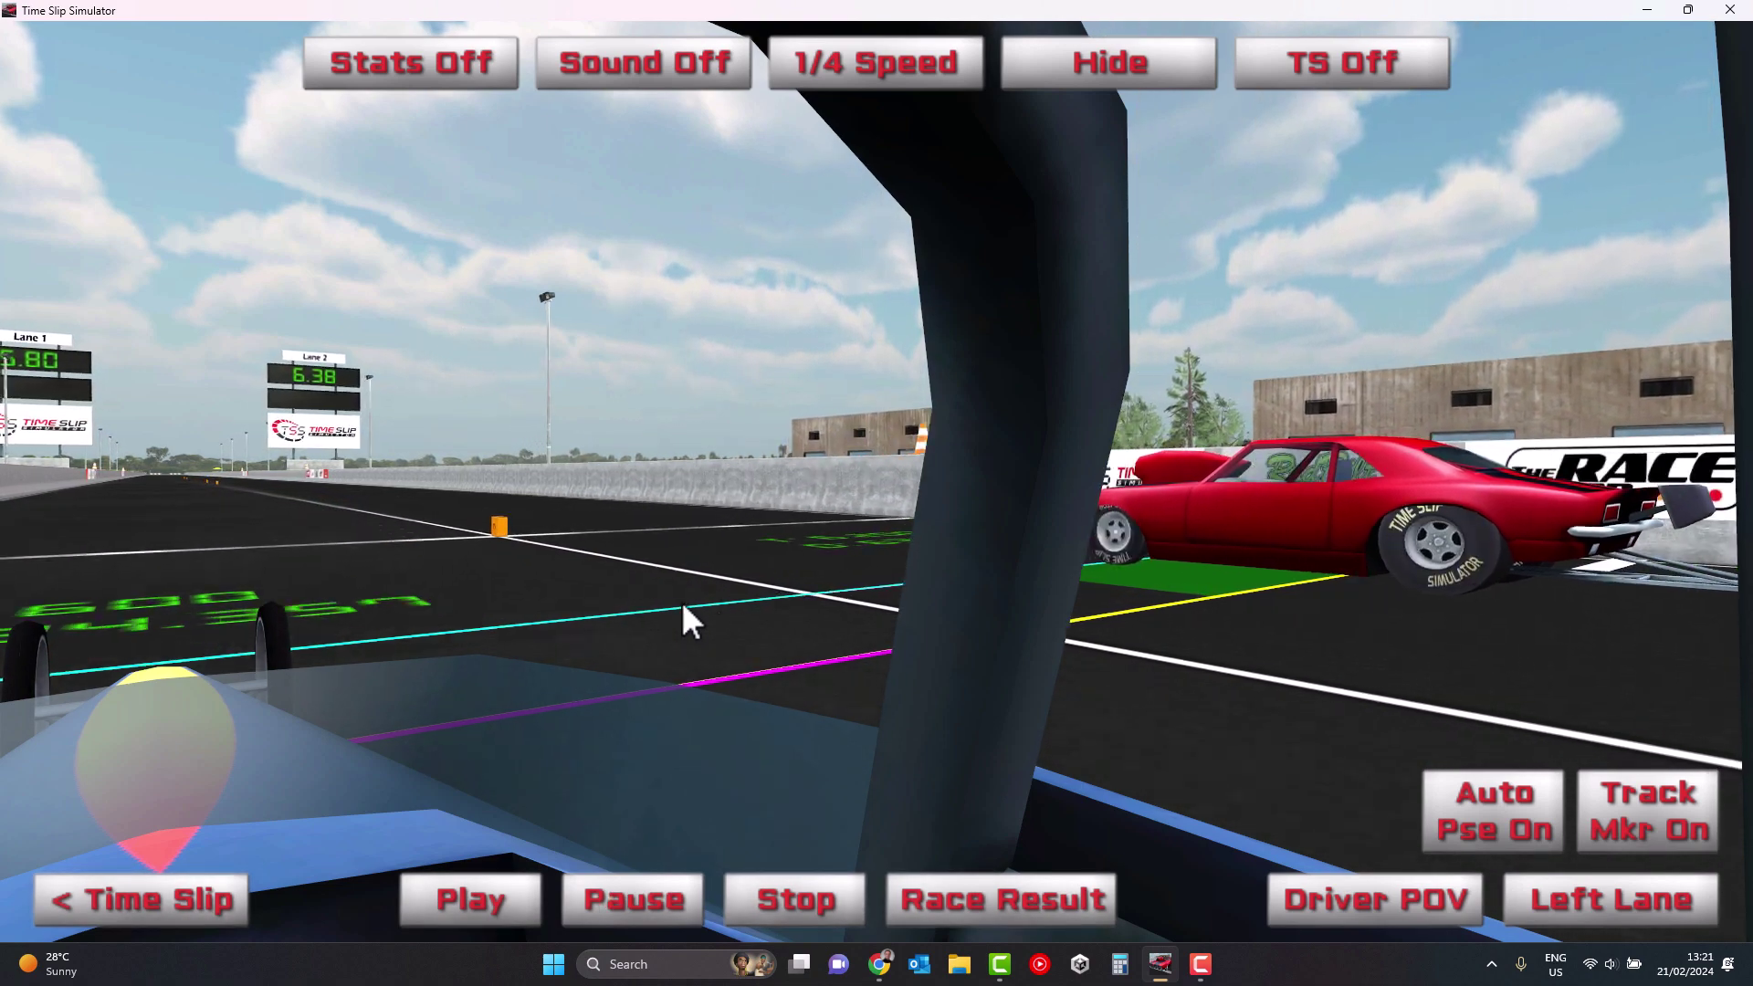
pyautogui.moveTo(733, 518); pyautogui.dragTo(840, 494)
pyautogui.click(658, 896)
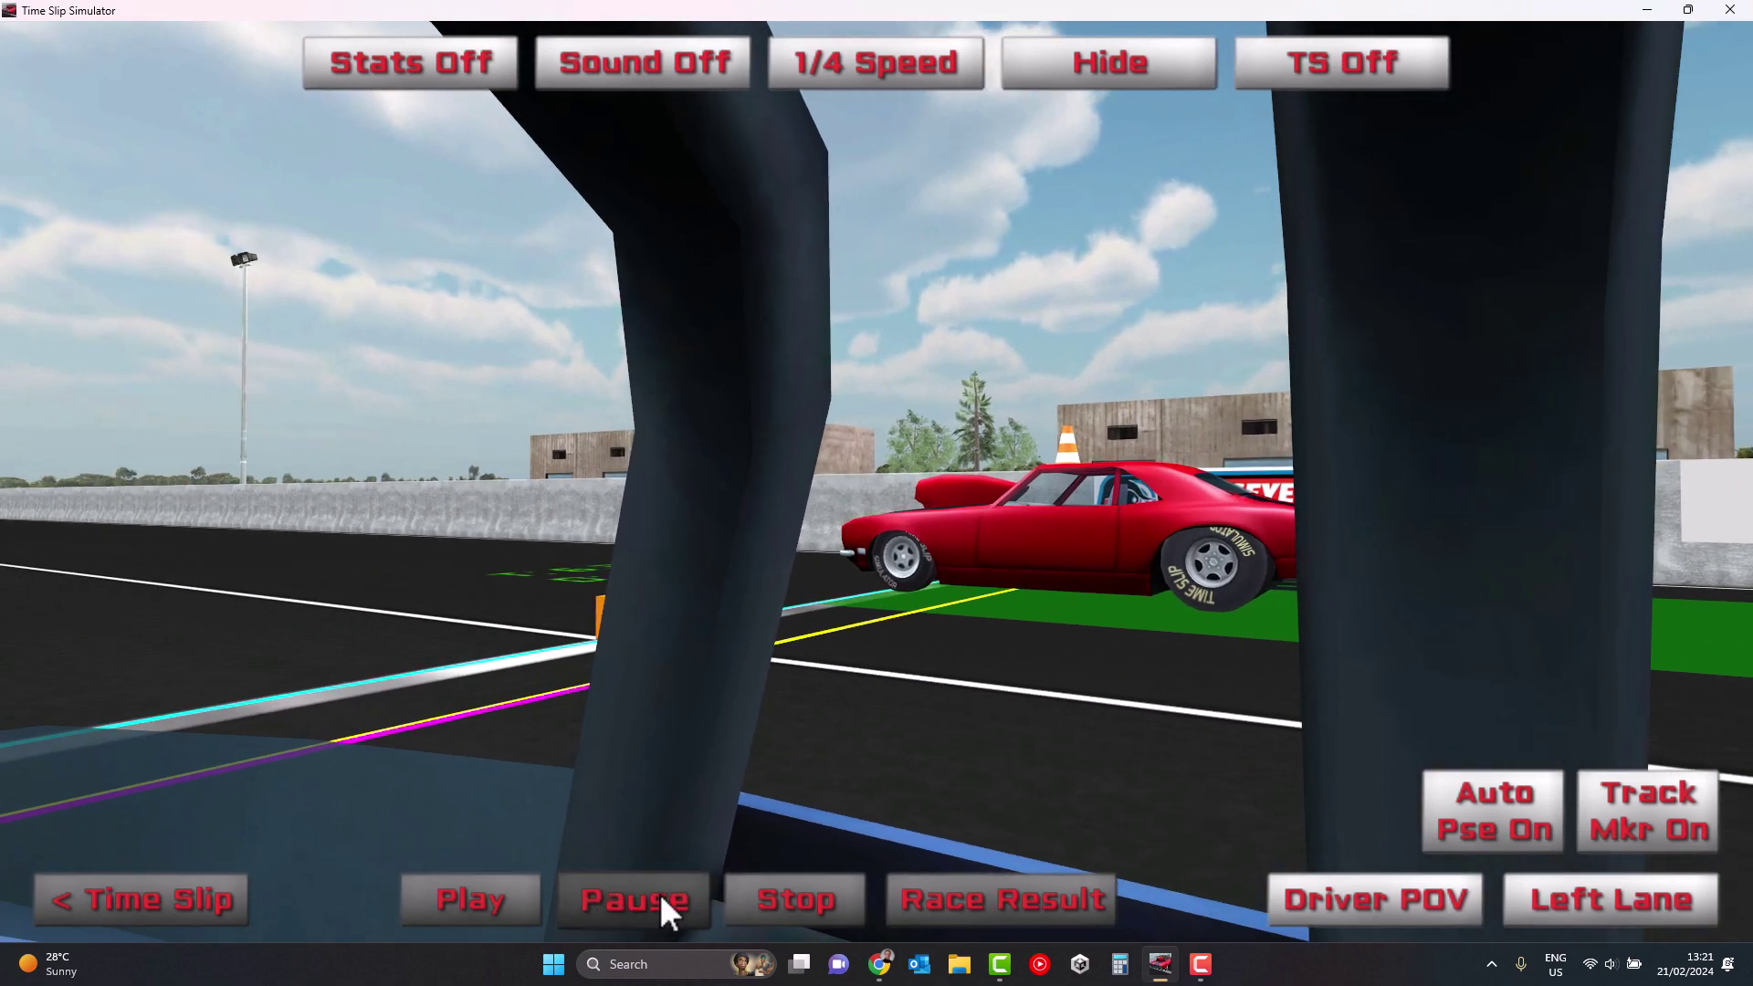
pyautogui.click(190, 898)
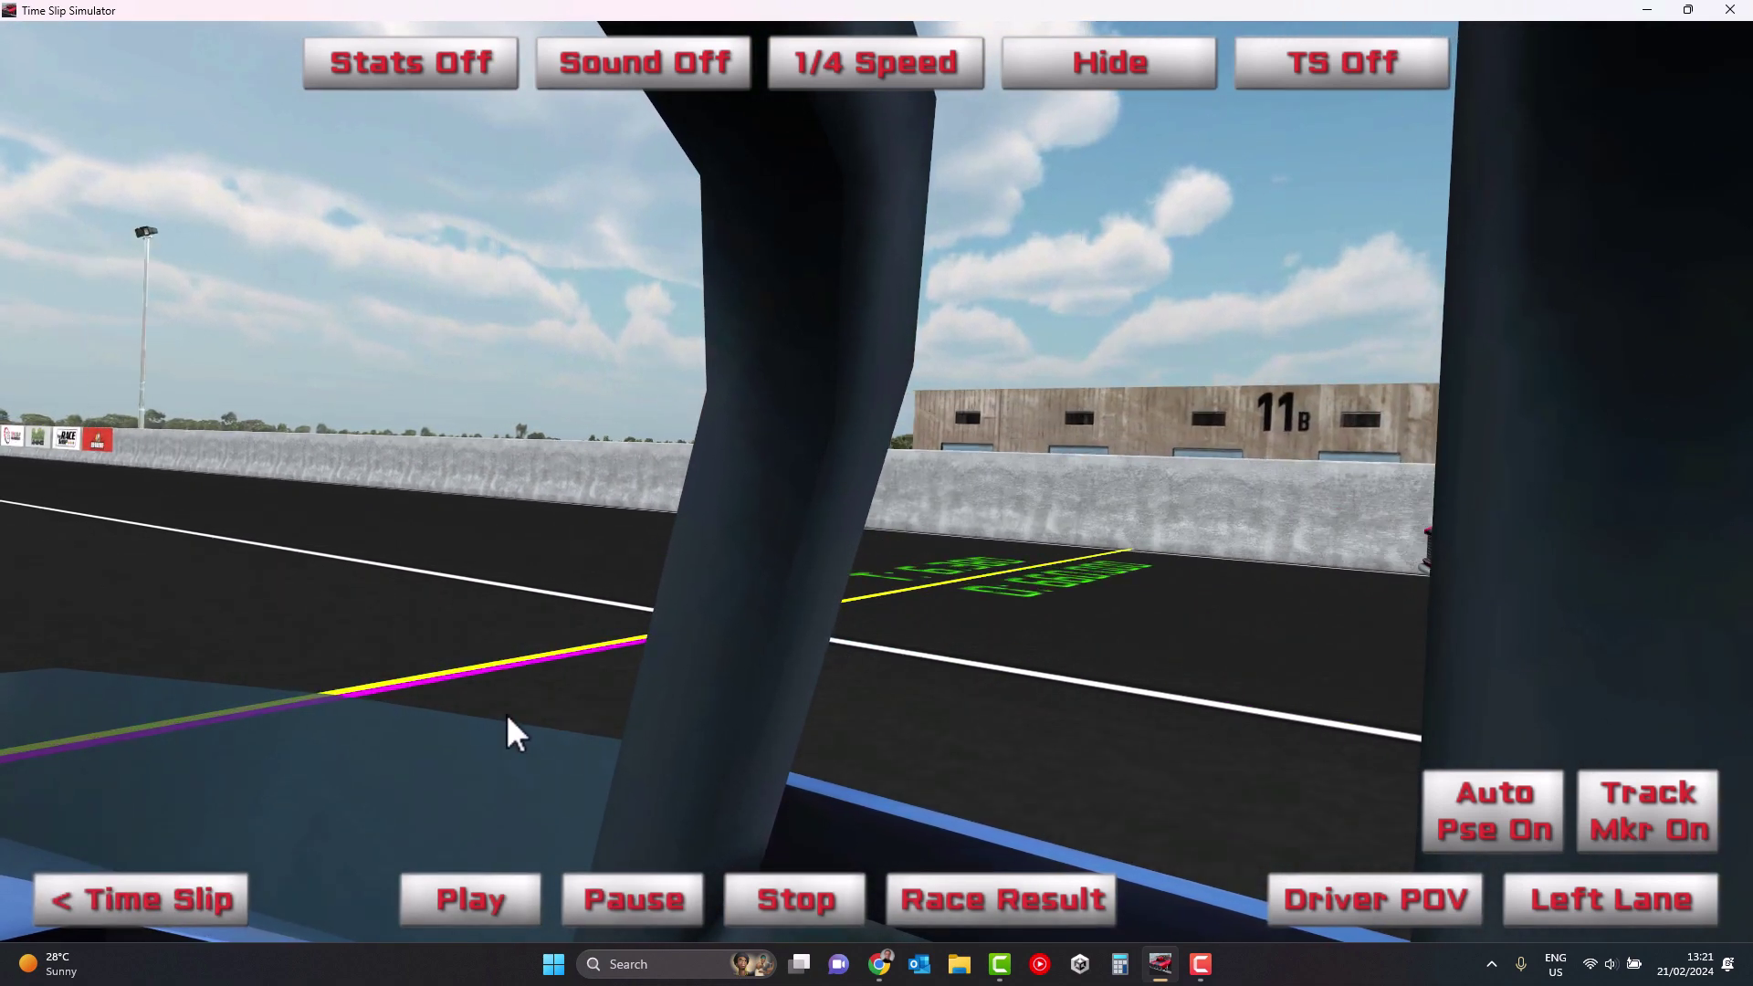